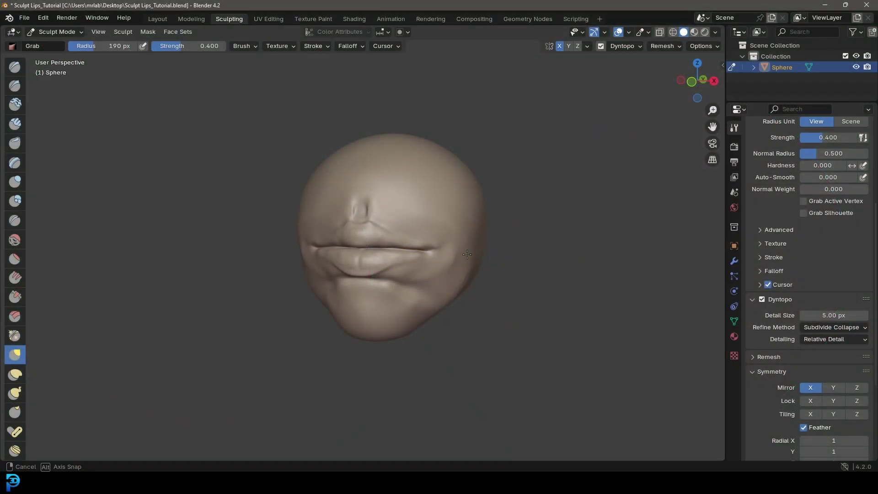
# Step: Examine the finished lips sculpt on the head from the front, side and below, near and far
pyautogui.moveTo(458, 256)
pyautogui.mouseDown(button='middle')
pyautogui.moveTo(477, 255)
pyautogui.moveTo(470, 247)
pyautogui.moveTo(457, 254)
pyautogui.moveTo(461, 237)
pyautogui.moveTo(414, 261)
pyautogui.moveTo(453, 259)
pyautogui.moveTo(437, 282)
pyautogui.moveTo(466, 294)
pyautogui.mouseUp(button='middle')
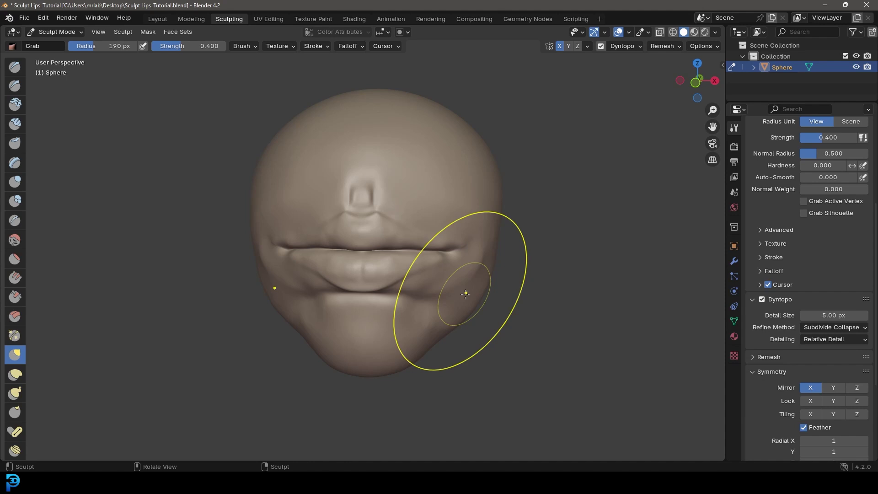
pyautogui.moveTo(427, 280); pyautogui.dragTo(402, 275, button='middle')
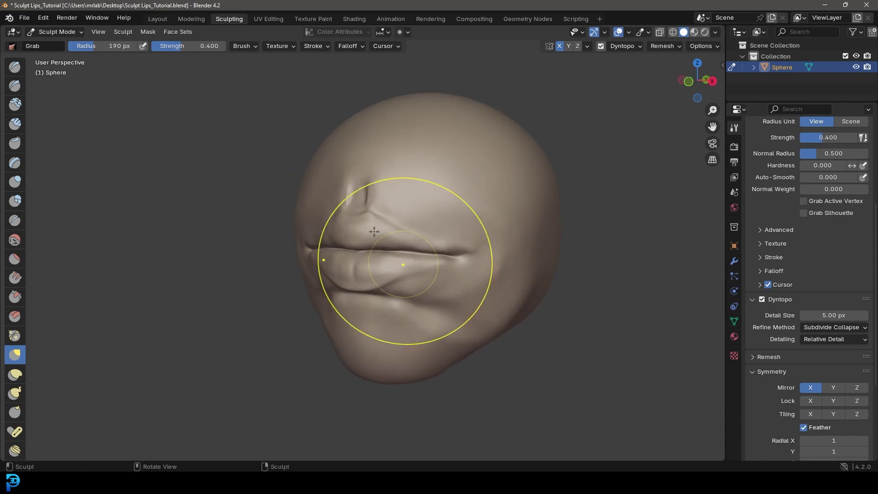
pyautogui.moveTo(330, 307); pyautogui.dragTo(356, 309, button='middle')
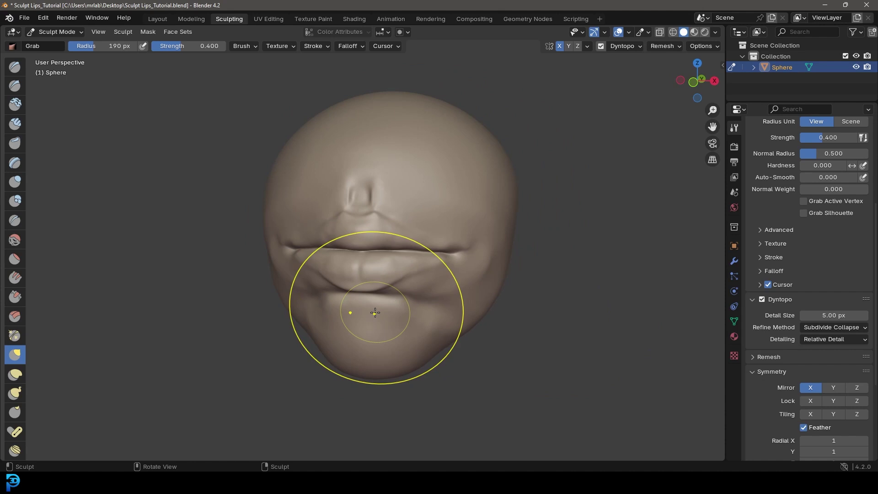
pyautogui.scroll(-2, 375, 312)
pyautogui.moveTo(375, 312)
pyautogui.mouseDown(button='middle')
pyautogui.moveTo(385, 306)
pyautogui.moveTo(357, 317)
pyautogui.moveTo(412, 317)
pyautogui.moveTo(379, 325)
pyautogui.mouseUp(button='middle')
pyautogui.scroll(3, 380, 292)
pyautogui.scroll(-1, 393, 302)
pyautogui.scroll(-2, 399, 314)
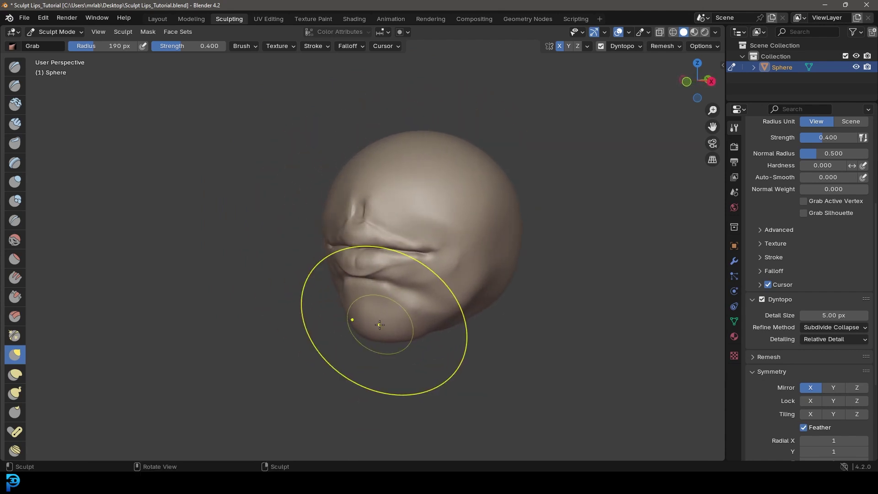
pyautogui.moveTo(364, 333); pyautogui.dragTo(422, 327, button='middle')
pyautogui.scroll(2, 398, 333)
pyautogui.moveTo(440, 330)
pyautogui.mouseDown(button='middle')
pyautogui.moveTo(426, 331)
pyautogui.moveTo(418, 309)
pyautogui.moveTo(440, 327)
pyautogui.mouseUp(button='middle')
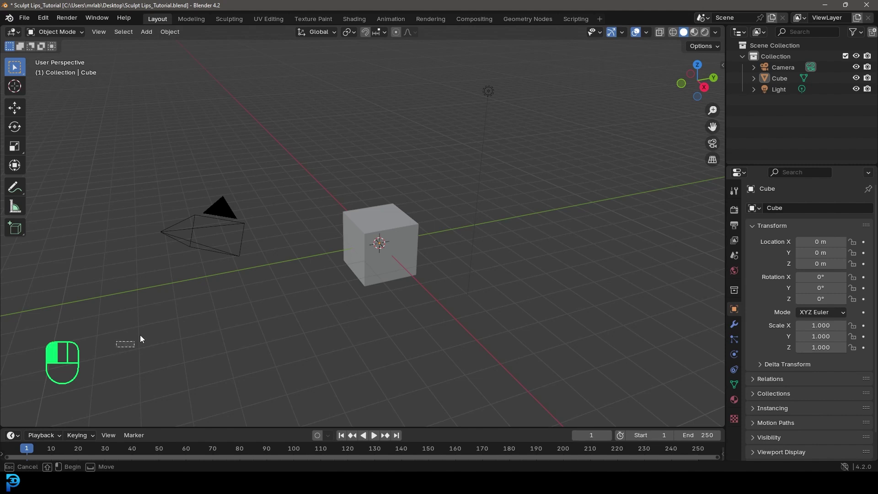
# Step: Delete the default camera, cube and light, and add a UV sphere at the scene origin
pyautogui.moveTo(116, 347)
pyautogui.mouseDown()
pyautogui.moveTo(486, 59)
pyautogui.moveTo(553, 56)
pyautogui.mouseUp()
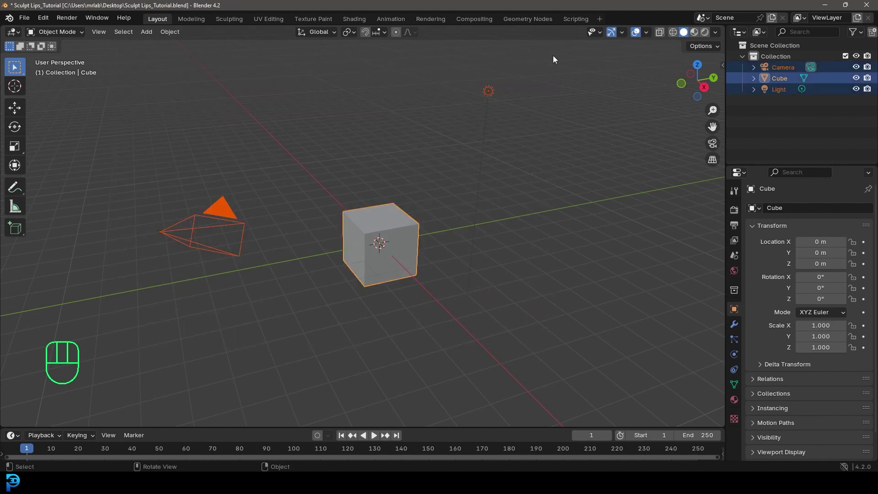
pyautogui.press('Delete')
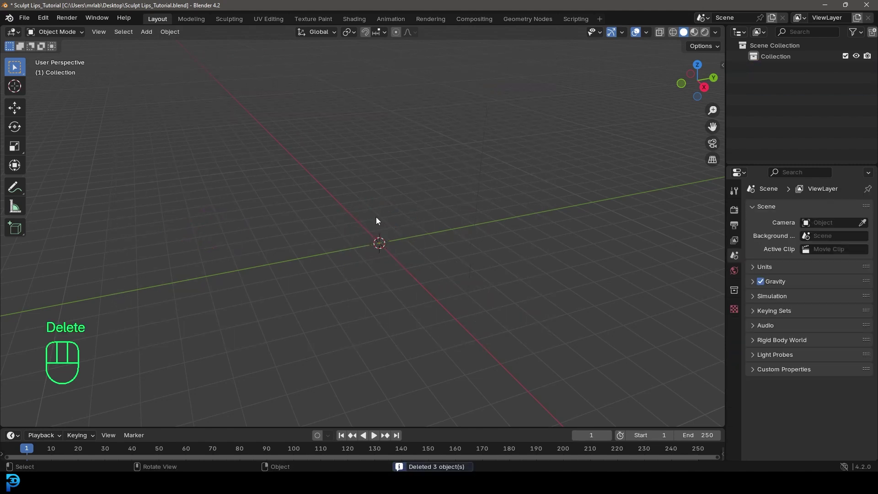
pyautogui.hotkey('shift', 'a')
pyautogui.moveTo(344, 232)
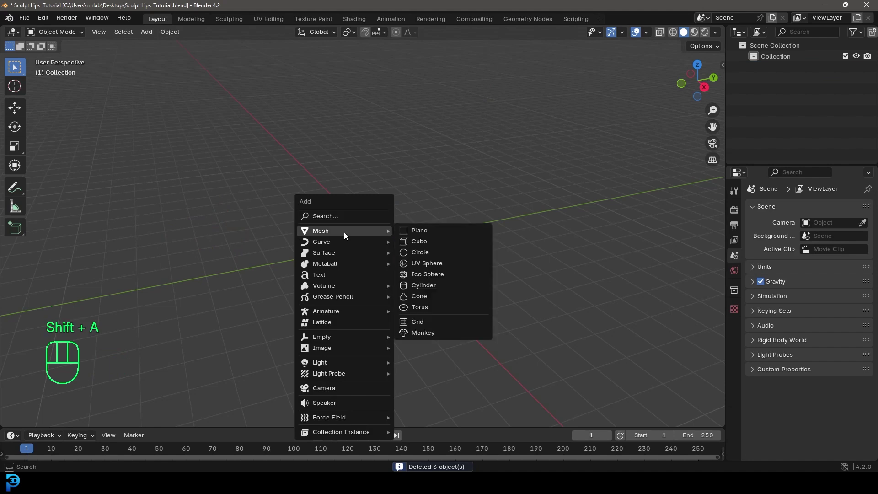
pyautogui.click(432, 263)
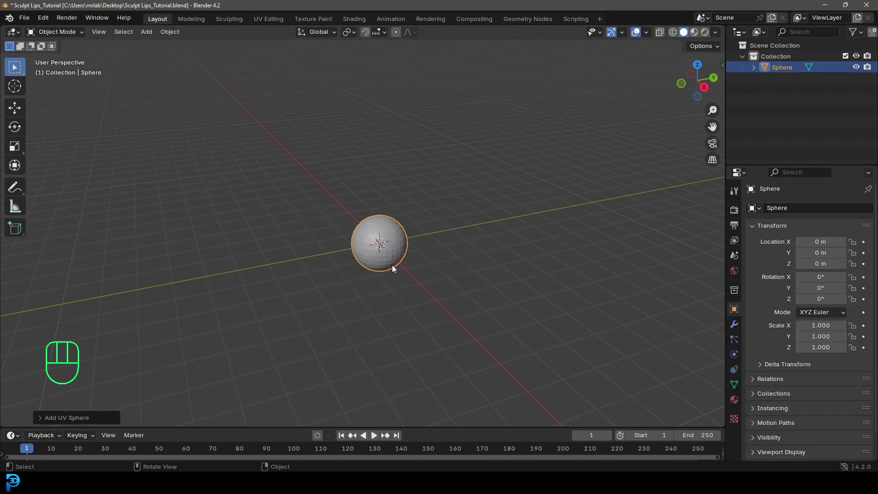
# Step: Add a Subdivision Surface modifier to the sphere with a viewport level of 2 and apply it
pyautogui.scroll(3, 403, 263)
pyautogui.click(735, 324)
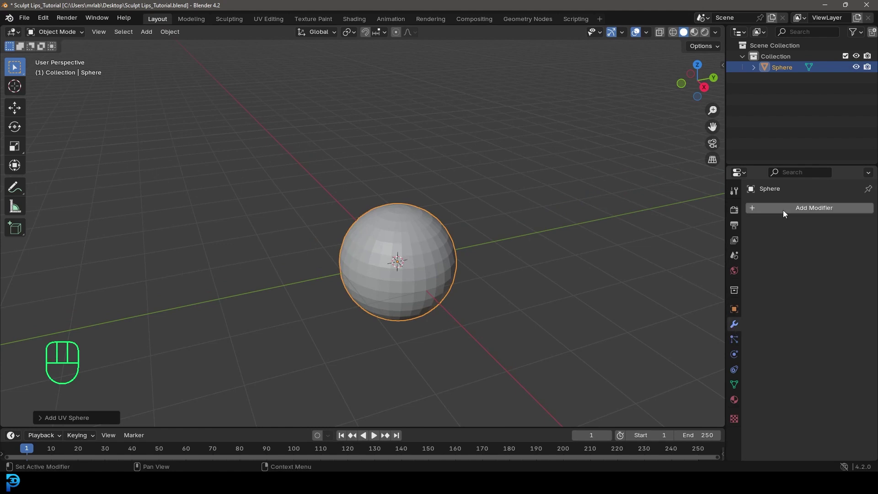
pyautogui.click(784, 214)
pyautogui.click(759, 209)
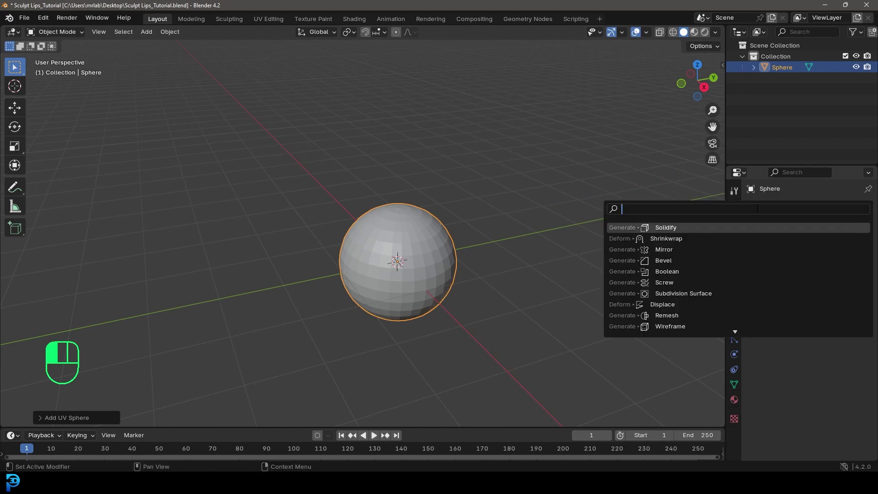
pyautogui.write('sub')
pyautogui.click(717, 226)
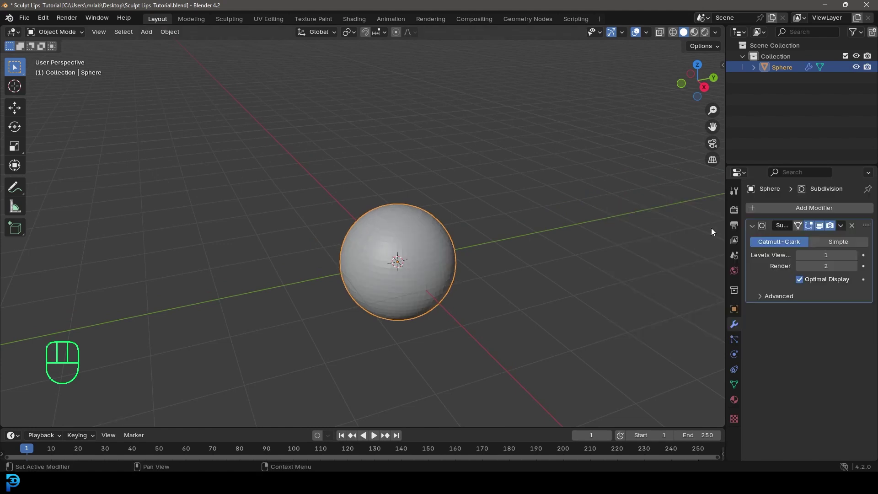
pyautogui.click(854, 255)
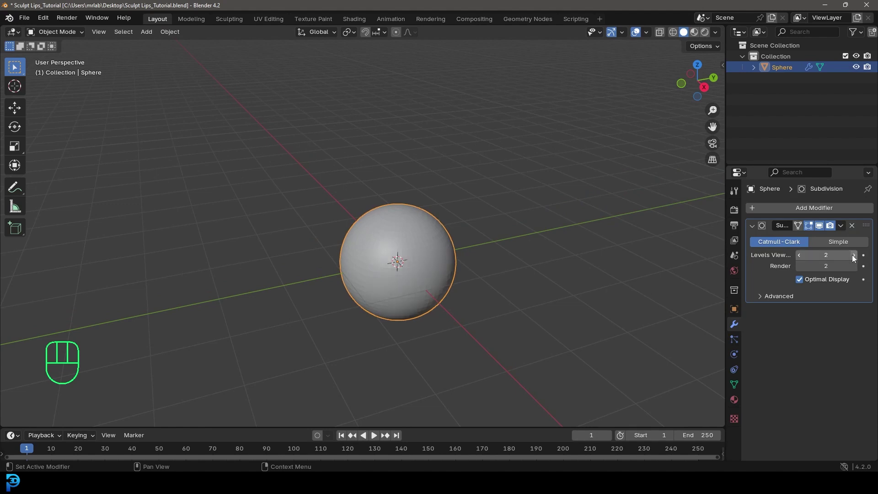
pyautogui.click(842, 226)
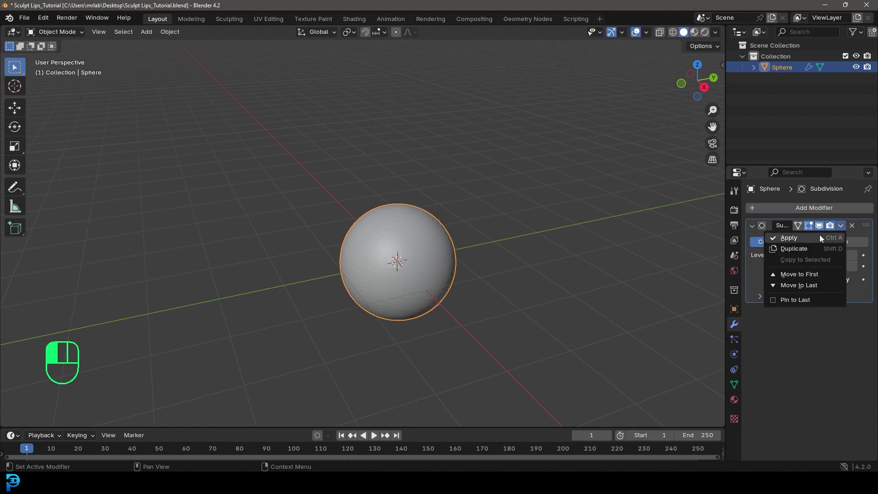
pyautogui.click(795, 241)
# Step: Shade the sphere smooth
pyautogui.scroll(4, 396, 289)
pyautogui.moveTo(498, 302); pyautogui.dragTo(455, 260, button='middle')
pyautogui.rightClick(373, 166)
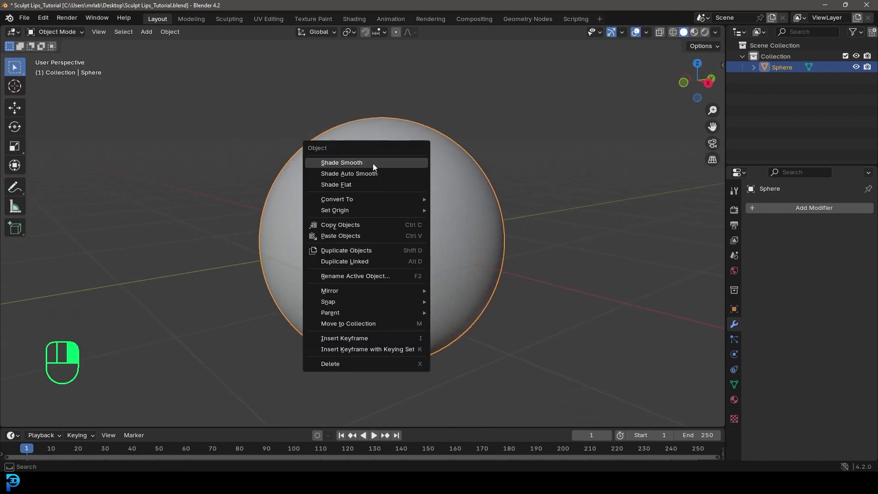
pyautogui.click(325, 163)
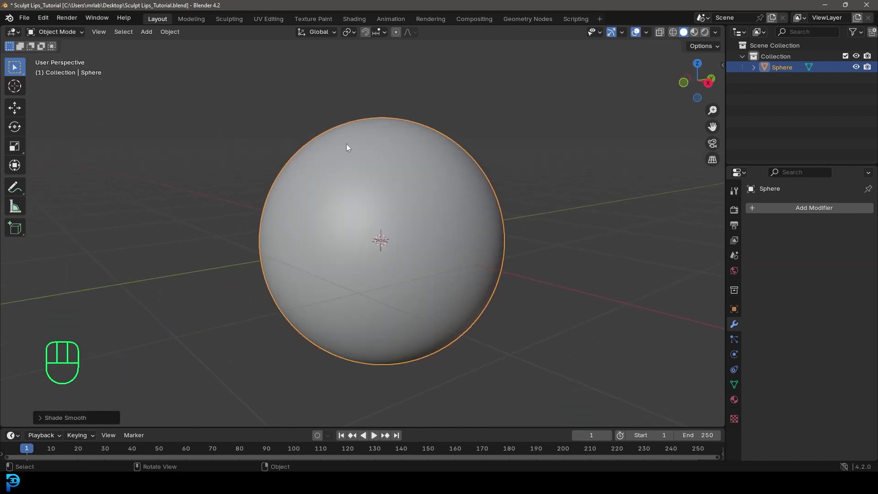
# Step: Set the viewport lighting to MatCap with the matte brown clay material preview
pyautogui.click(716, 32)
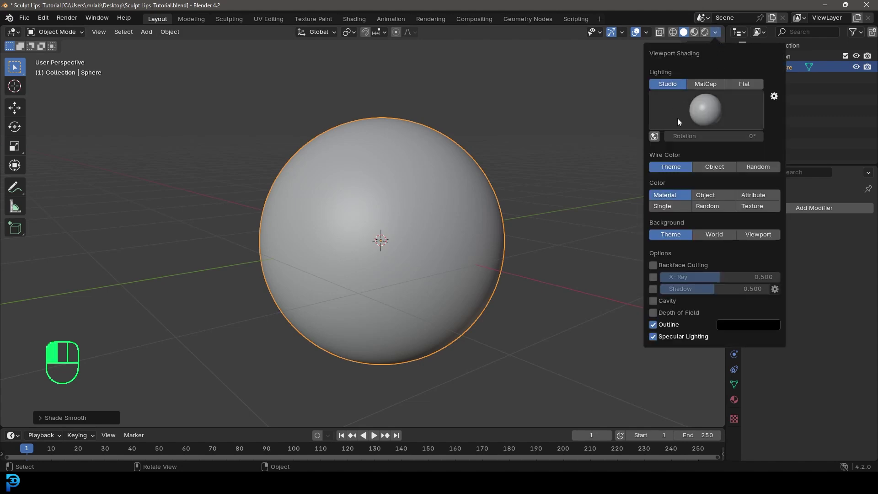
pyautogui.click(706, 85)
pyautogui.click(696, 110)
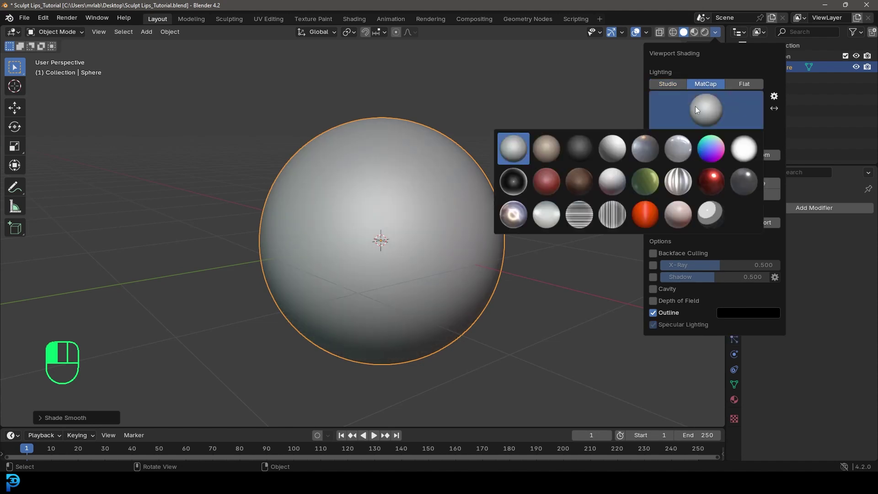
pyautogui.click(547, 147)
pyautogui.moveTo(395, 253); pyautogui.dragTo(406, 262, button='middle')
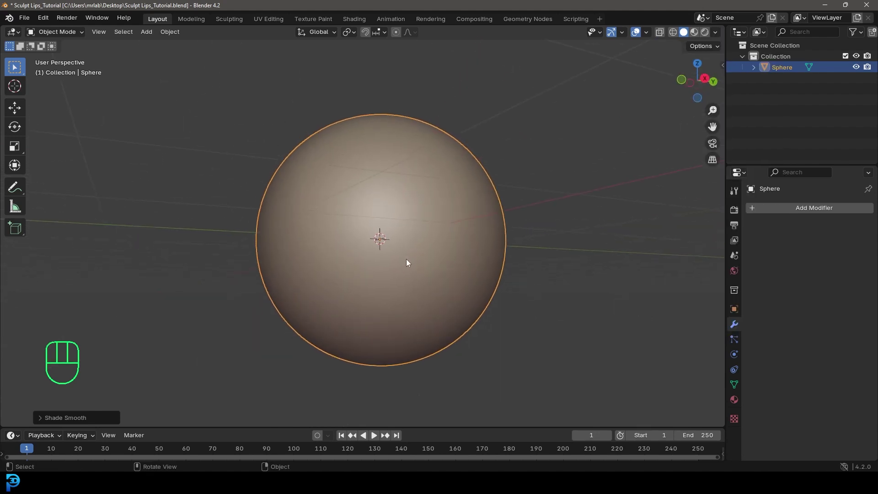
pyautogui.moveTo(389, 150); pyautogui.dragTo(387, 171, button='middle')
pyautogui.click(408, 159)
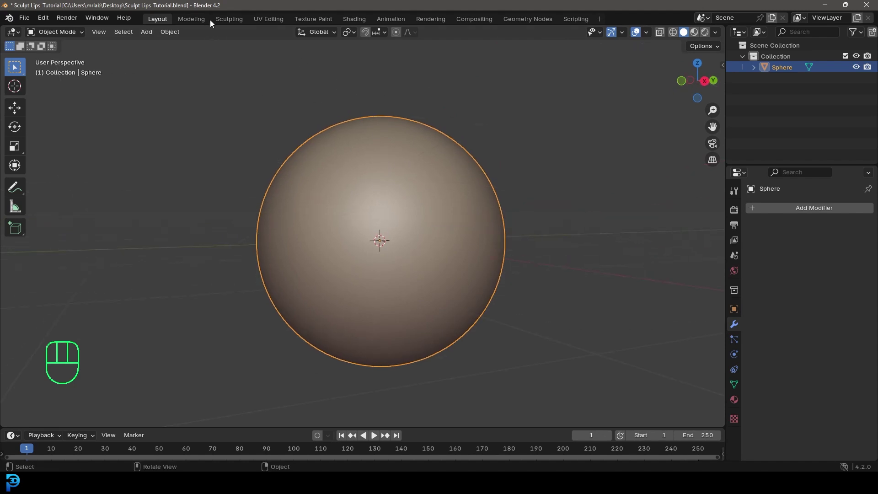
# Step: Switch to the Sculpting workspace and give its viewport the same matte brown clay MatCap
pyautogui.click(229, 20)
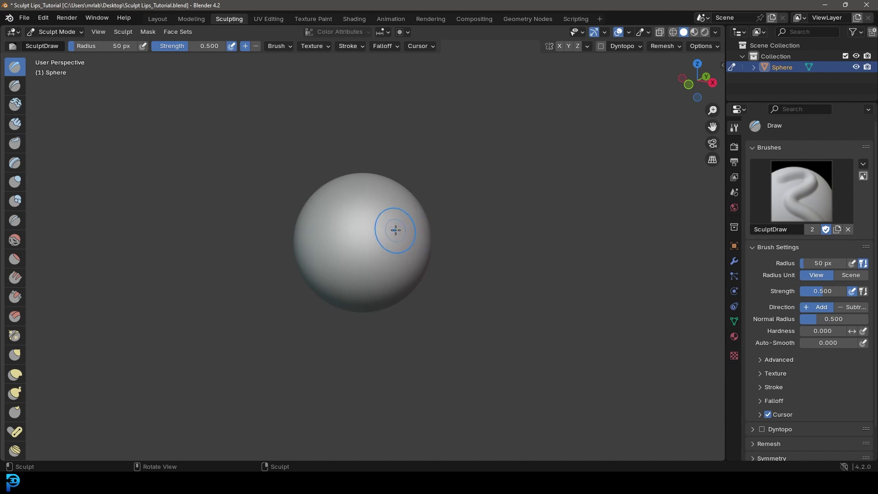
pyautogui.scroll(3, 395, 230)
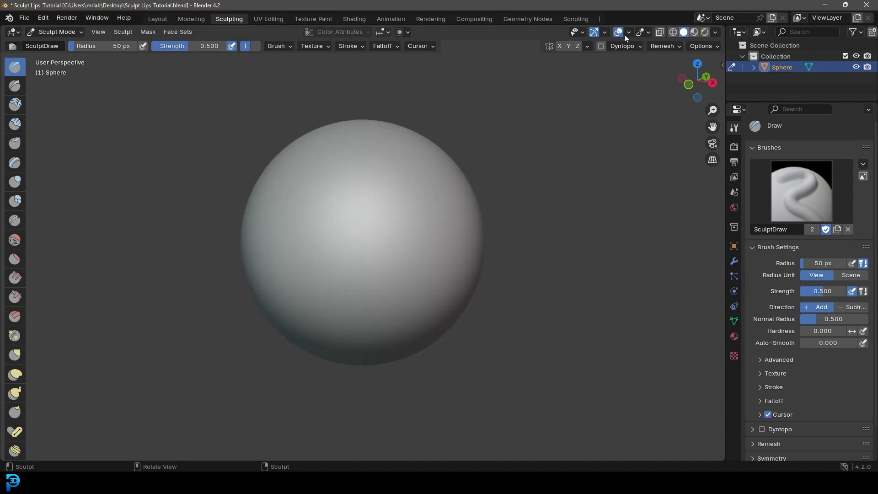
pyautogui.click(716, 32)
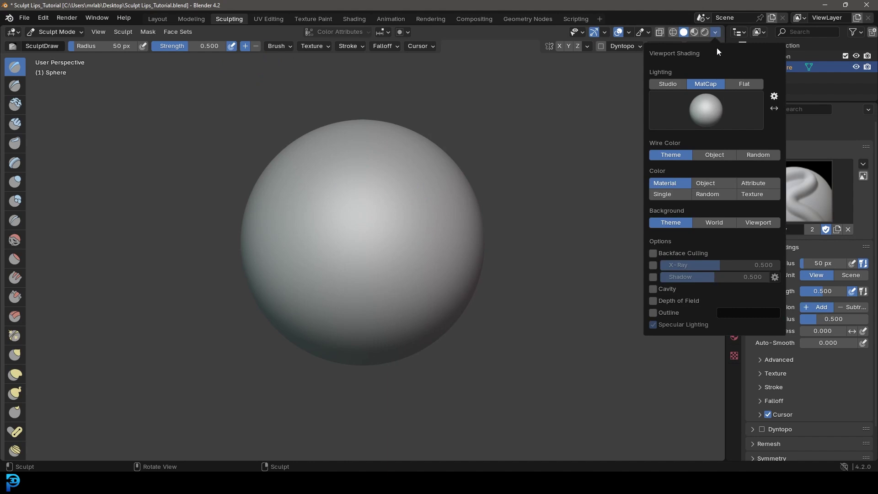
pyautogui.click(698, 116)
pyautogui.click(552, 153)
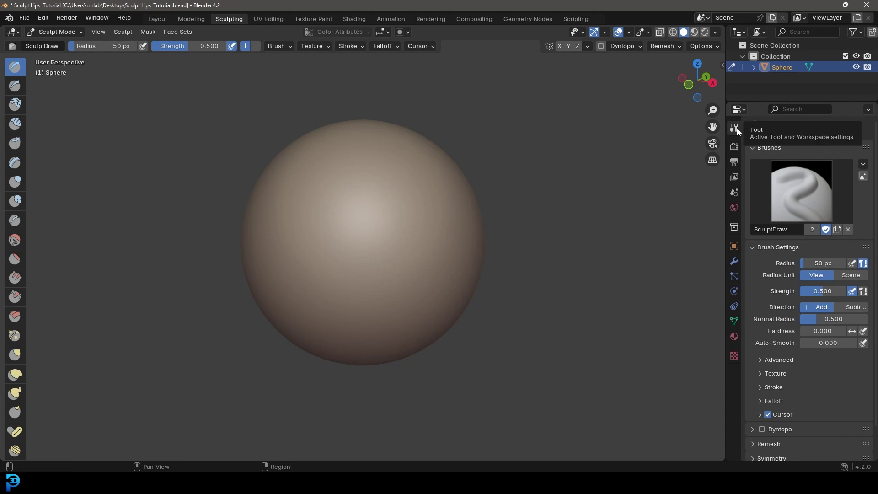
# Step: Enable Dyntopo for sculpting and set its detail size to 5 px
pyautogui.scroll(-2, 786, 221)
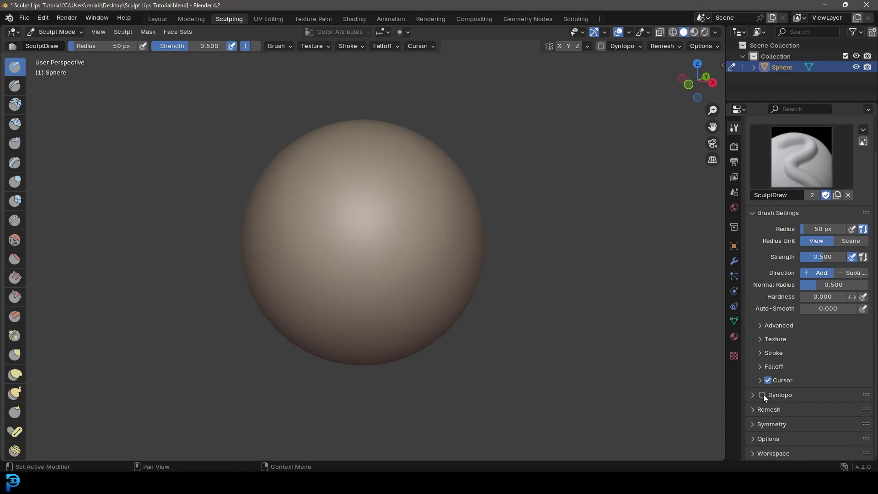
pyautogui.click(763, 395)
pyautogui.click(656, 422)
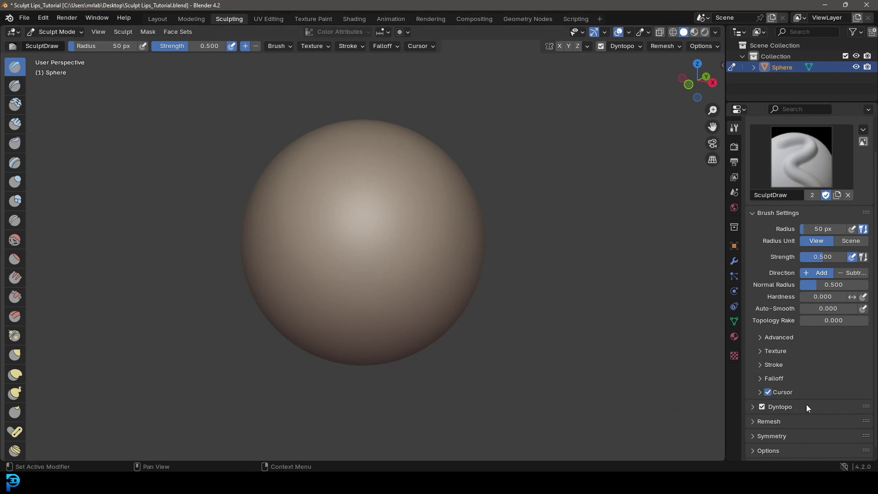
pyautogui.scroll(-1, 783, 399)
pyautogui.click(752, 395)
pyautogui.scroll(-2, 754, 400)
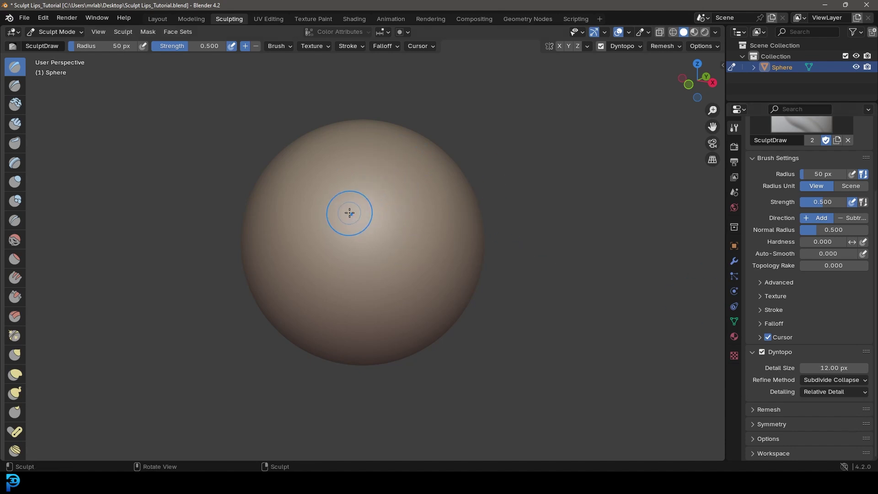
pyautogui.click(831, 369)
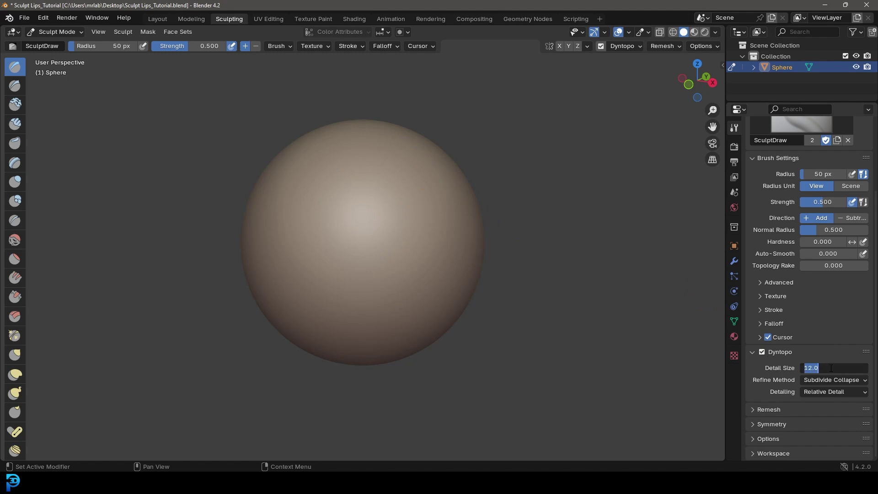
pyautogui.write('5')
pyautogui.press('Return')
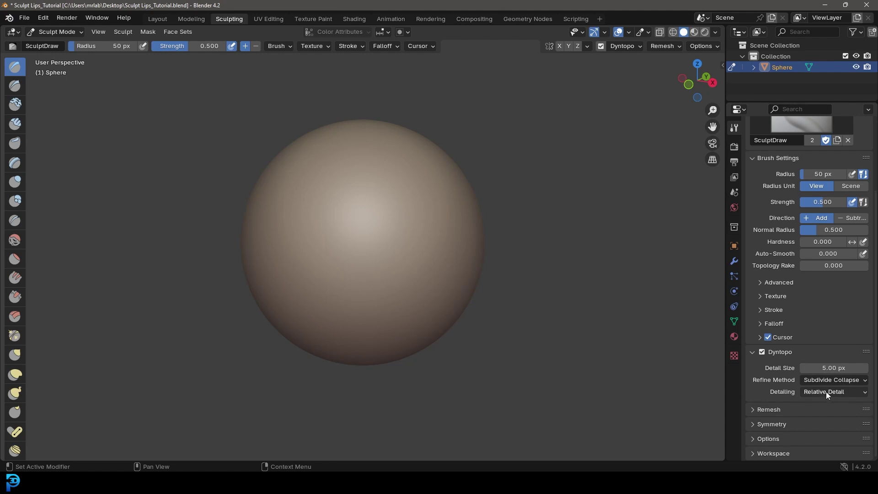
# Step: Set the viewport to the front orthographic view with the sphere framed closely
pyautogui.scroll(7, 339, 219)
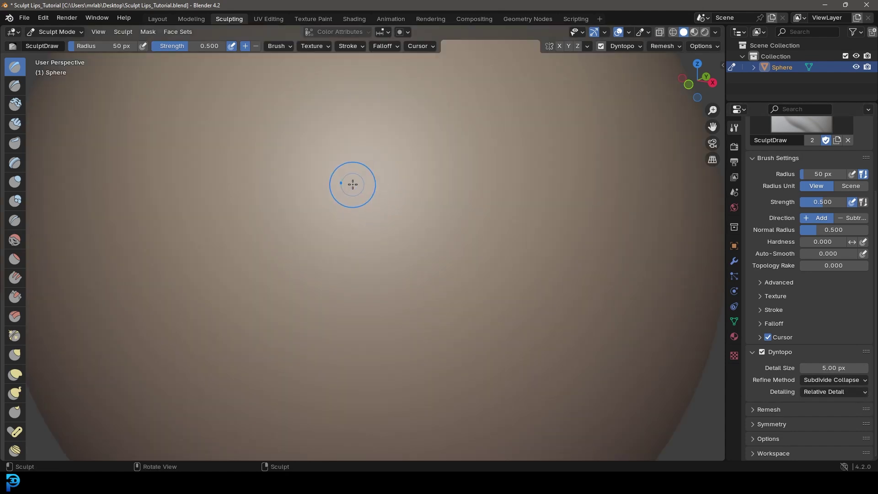
pyautogui.scroll(-5, 354, 185)
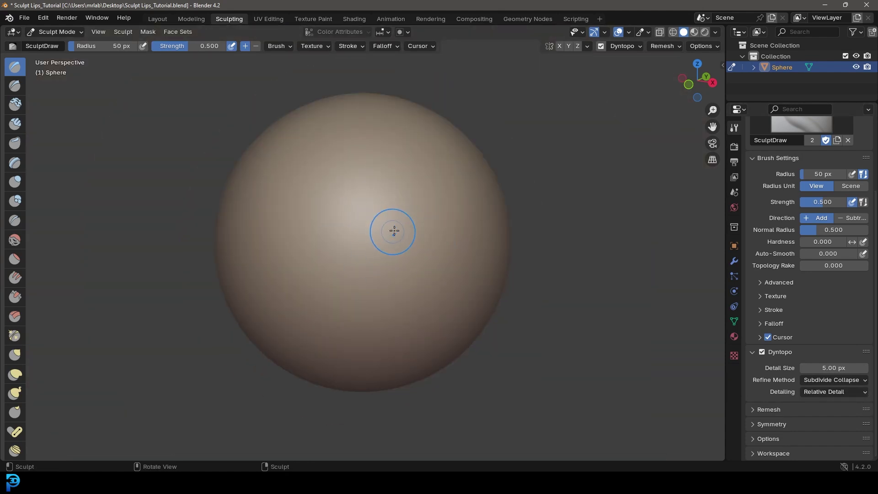
pyautogui.scroll(5, 369, 190)
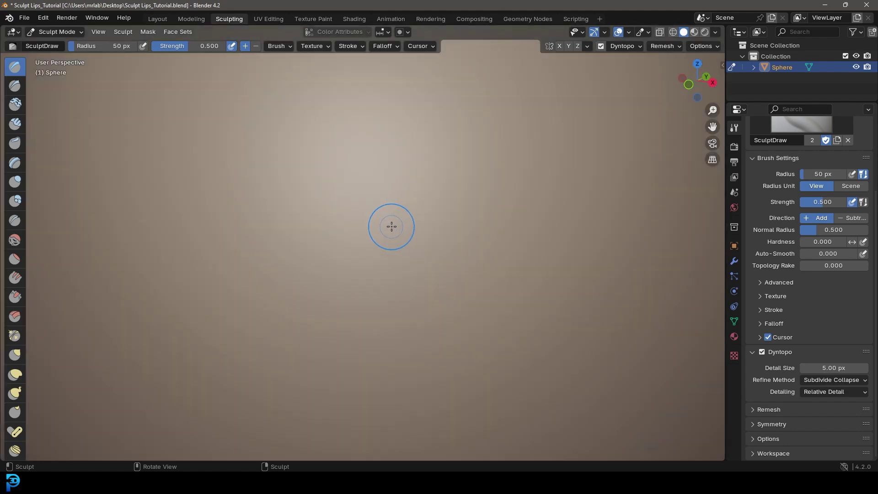
pyautogui.scroll(-5, 412, 236)
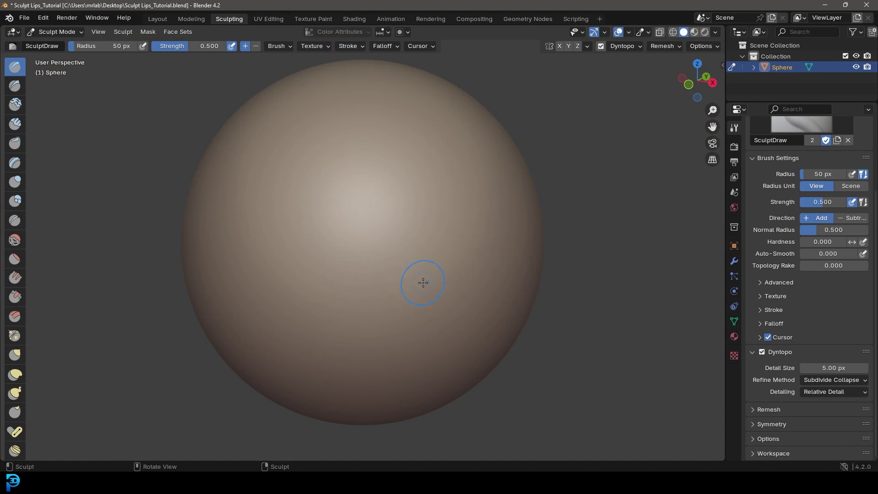
pyautogui.press('KP_1')
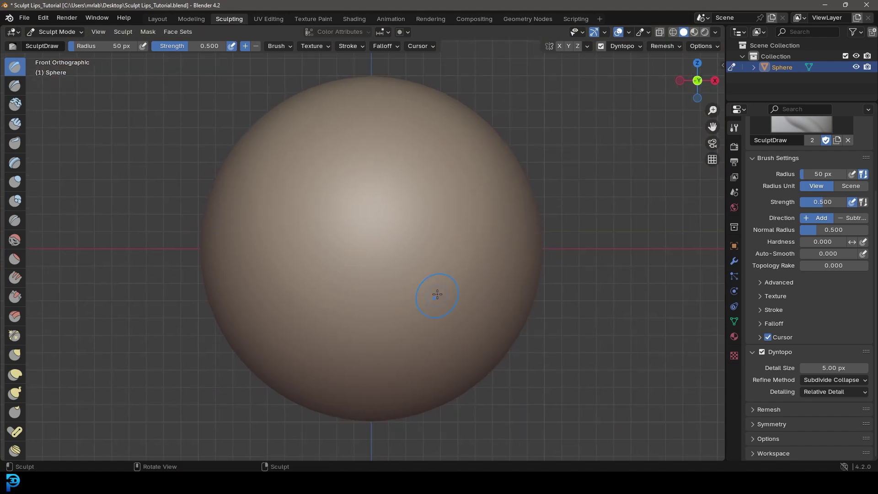
pyautogui.scroll(1, 389, 270)
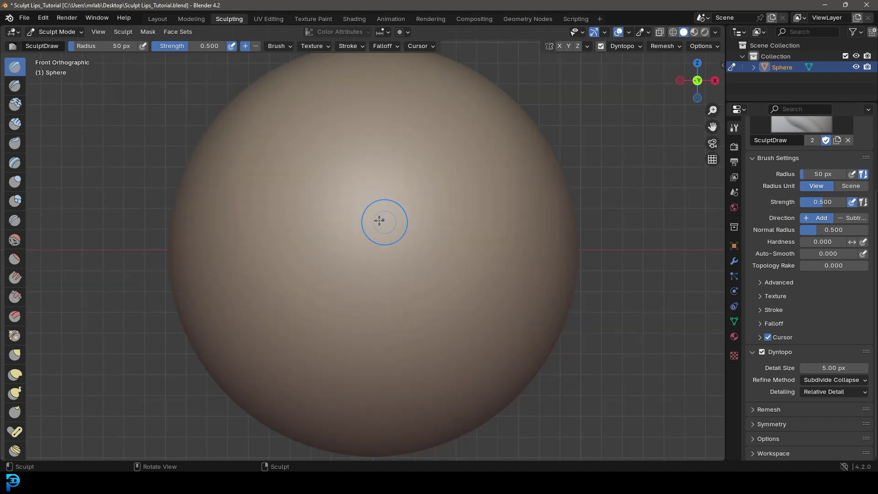
# Step: Turn on sculpt symmetry by mirroring across the X axis only
pyautogui.moveTo(384, 209)
pyautogui.mouseDown()
pyautogui.moveTo(574, 268)
pyautogui.moveTo(554, 251)
pyautogui.mouseUp()
pyautogui.hotkey('ctrl', 'z')
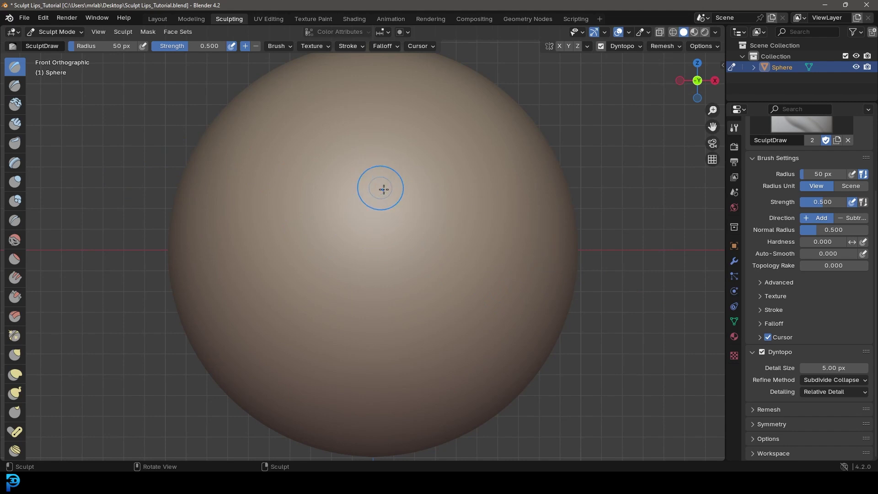
pyautogui.click(762, 424)
pyautogui.scroll(-3, 792, 366)
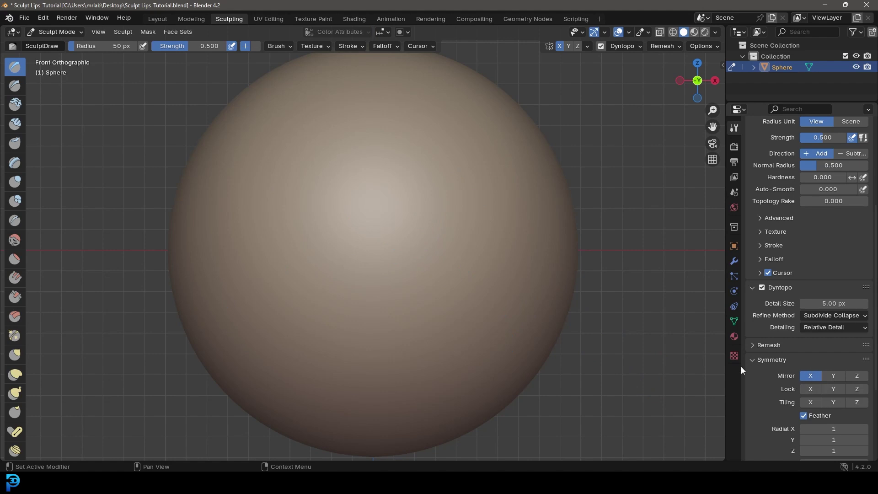
# Step: Carve a horizontal mouth line across the front of the sphere with the Crease brush at strength 0.5
pyautogui.click(14, 221)
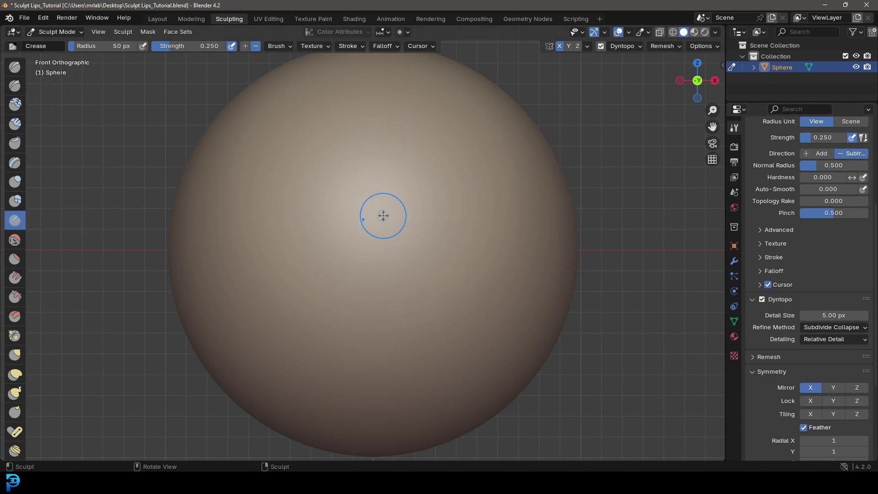
pyautogui.click(190, 47)
pyautogui.write('.5')
pyautogui.press('Return')
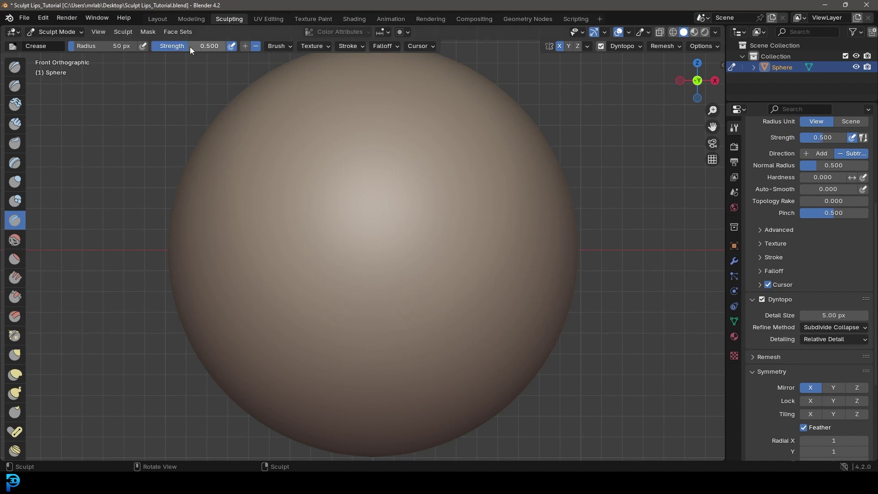
pyautogui.keyDown('shift'); pyautogui.moveTo(435, 270); pyautogui.dragTo(423, 251, button='middle'); pyautogui.keyUp('shift')
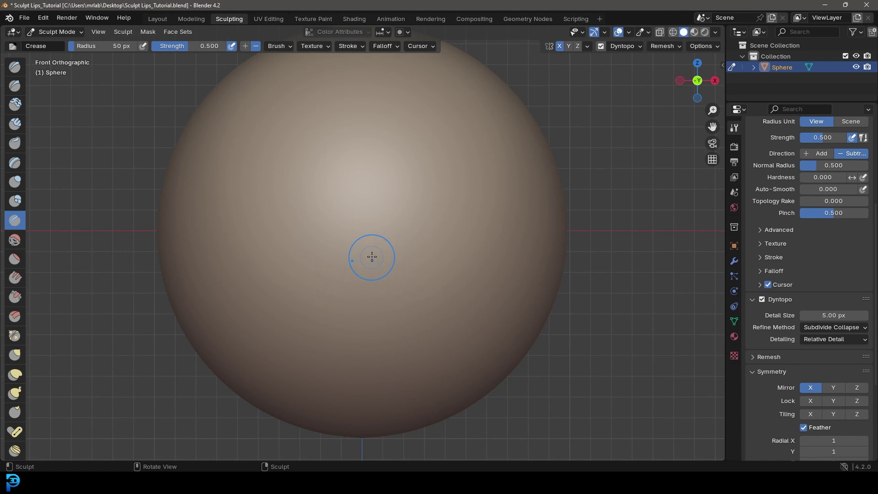
pyautogui.moveTo(364, 246); pyautogui.dragTo(402, 245)
pyautogui.scroll(1, 401, 250)
pyautogui.keyDown('shift'); pyautogui.moveTo(416, 254); pyautogui.dragTo(398, 252, button='middle'); pyautogui.keyUp('shift')
pyautogui.scroll(1, 394, 251)
pyautogui.moveTo(335, 246); pyautogui.dragTo(506, 251)
pyautogui.scroll(-4, 506, 291)
pyautogui.scroll(5, 494, 291)
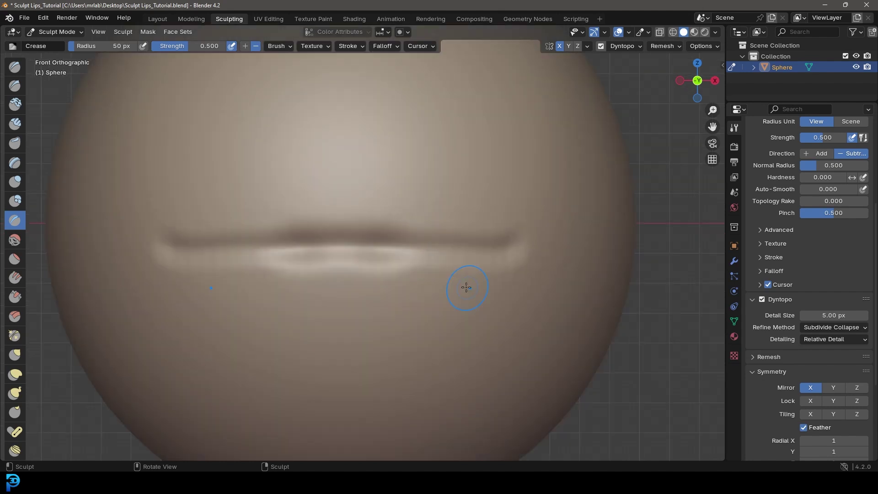
# Step: Deepen and sharpen the mouth line with the Crease brush, curving its outer ends slightly upward
pyautogui.moveTo(361, 256)
pyautogui.mouseDown()
pyautogui.moveTo(308, 253)
pyautogui.moveTo(641, 244)
pyautogui.moveTo(675, 216)
pyautogui.mouseUp()
pyautogui.scroll(-6, 486, 260)
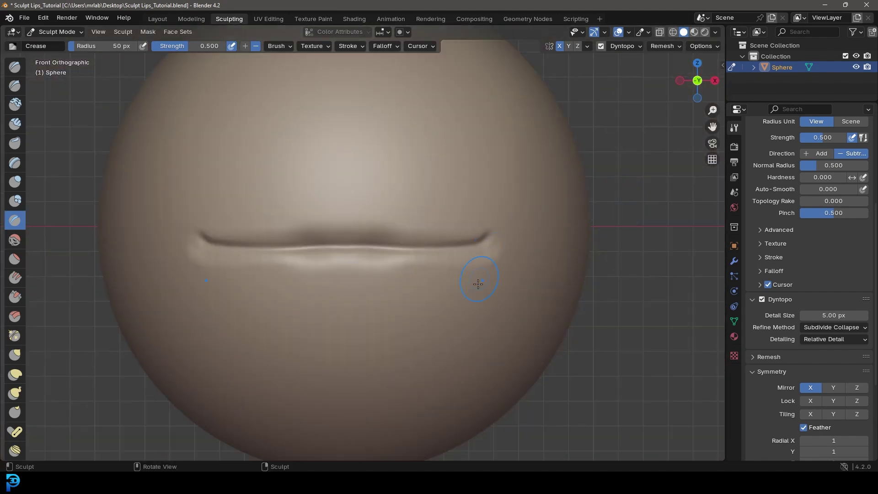
pyautogui.moveTo(474, 253)
pyautogui.mouseDown(button='middle')
pyautogui.moveTo(367, 256)
pyautogui.moveTo(477, 257)
pyautogui.mouseUp(button='middle')
pyautogui.press('KP_1')
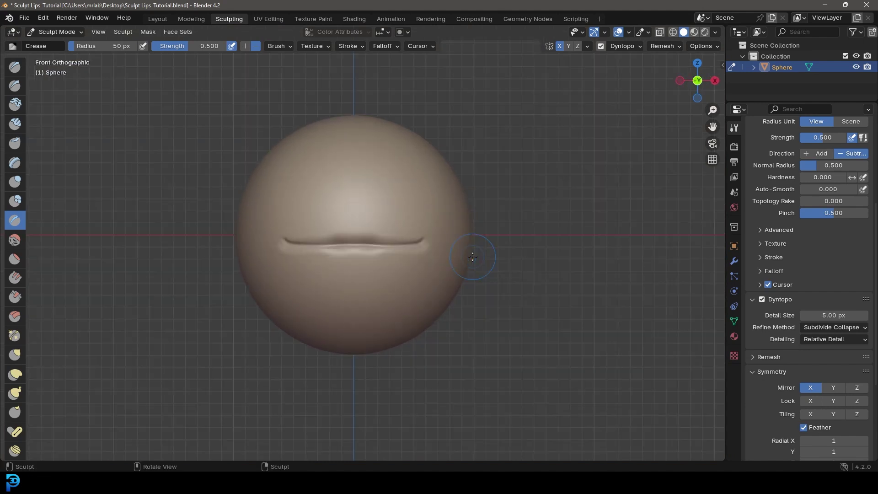
pyautogui.scroll(1, 426, 229)
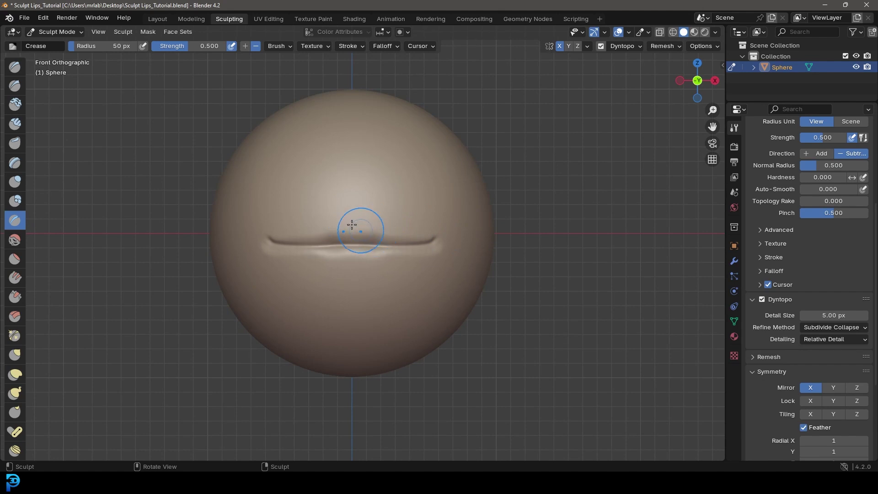
# Step: Add a first layer of clay above the middle of the mouth line with an enlarged Clay Strips brush
pyautogui.click(16, 123)
pyautogui.scroll(3, 389, 238)
pyautogui.scroll(3, 393, 242)
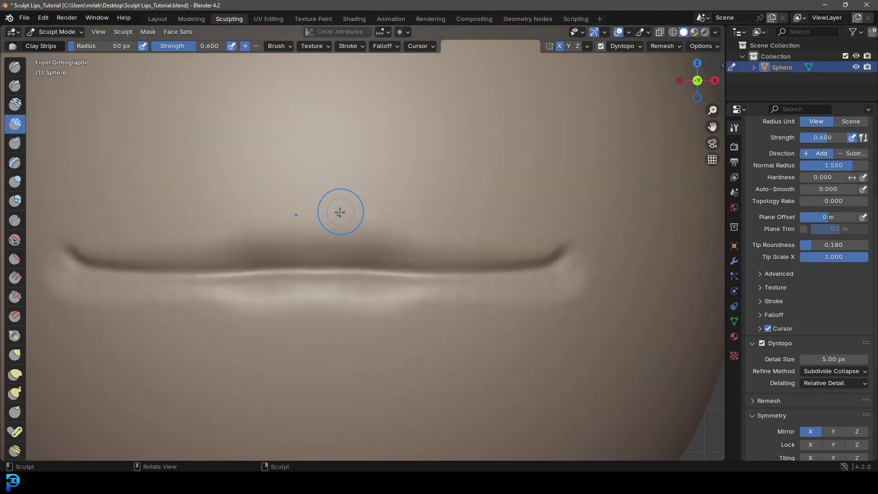
pyautogui.press('f')
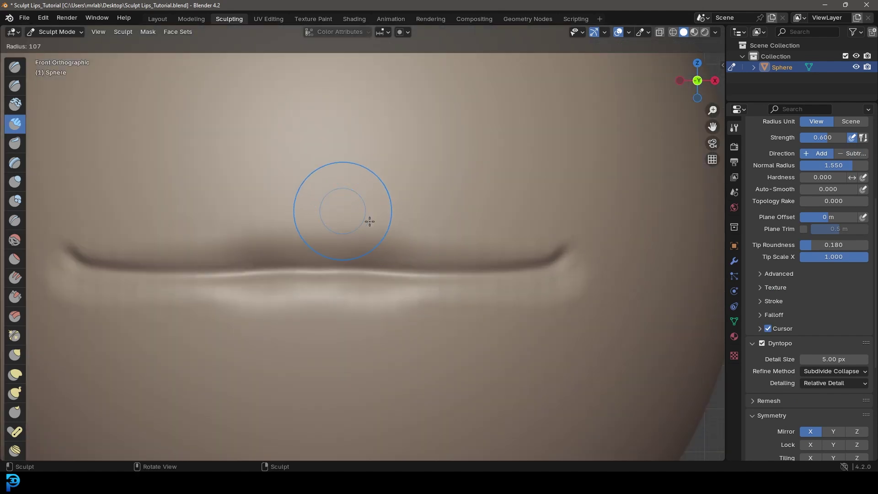
pyautogui.click(373, 224)
pyautogui.moveTo(353, 208); pyautogui.dragTo(369, 208)
# Step: Build up the upper lip with Clay Strips at a 93 px radius, peaking at the centre and sloping toward the mouth corners
pyautogui.press('f')
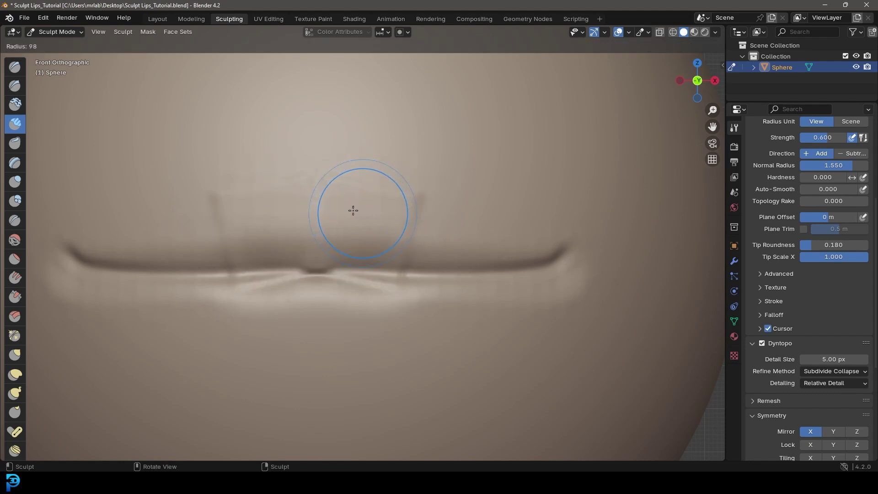
pyautogui.click(352, 209)
pyautogui.moveTo(343, 206)
pyautogui.mouseDown()
pyautogui.moveTo(366, 217)
pyautogui.moveTo(402, 216)
pyautogui.mouseUp()
pyautogui.keyDown('shift'); pyautogui.moveTo(447, 232); pyautogui.dragTo(393, 226, button='middle'); pyautogui.keyUp('shift')
pyautogui.scroll(2, 393, 226)
pyautogui.moveTo(363, 201)
pyautogui.mouseDown()
pyautogui.moveTo(476, 229)
pyautogui.moveTo(319, 192)
pyautogui.mouseUp()
pyautogui.scroll(-3, 563, 241)
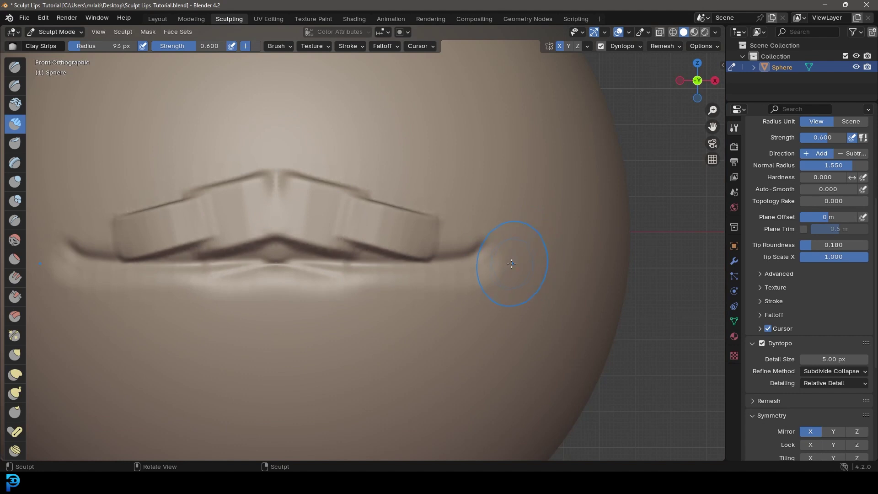
# Step: Build up the lower lip with a wide, gently curved Clay Strips band below the mouth line
pyautogui.scroll(2, 347, 247)
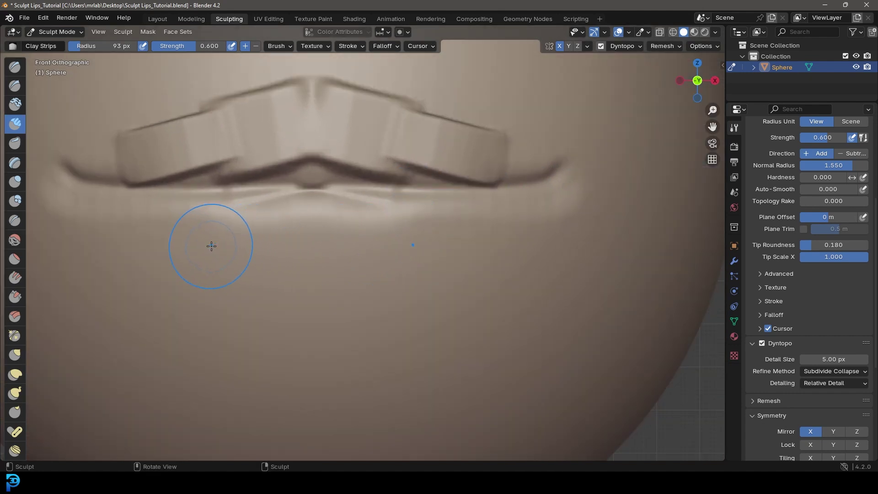
pyautogui.moveTo(296, 243)
pyautogui.mouseDown()
pyautogui.moveTo(412, 235)
pyautogui.moveTo(357, 255)
pyautogui.moveTo(366, 232)
pyautogui.moveTo(421, 233)
pyautogui.mouseUp()
pyautogui.scroll(-4, 443, 254)
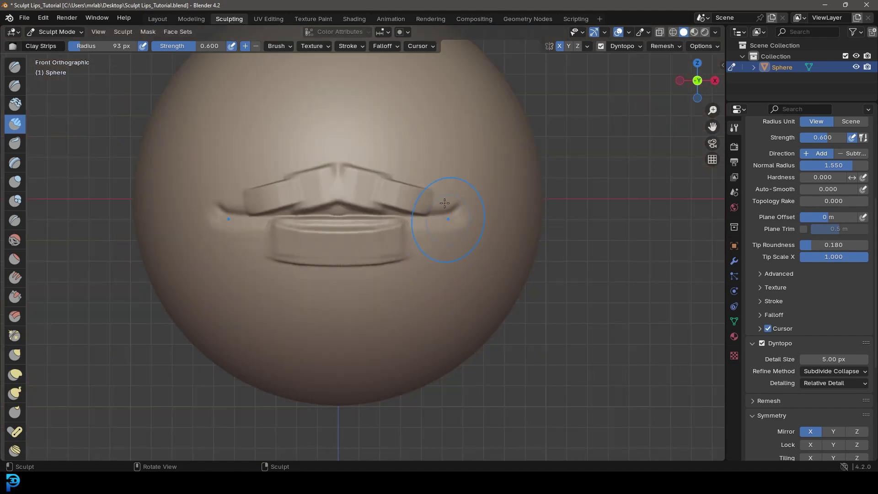
# Step: Smooth the hard edges of the clay on the lower lip and along the upper lip's contour
pyautogui.scroll(3, 456, 185)
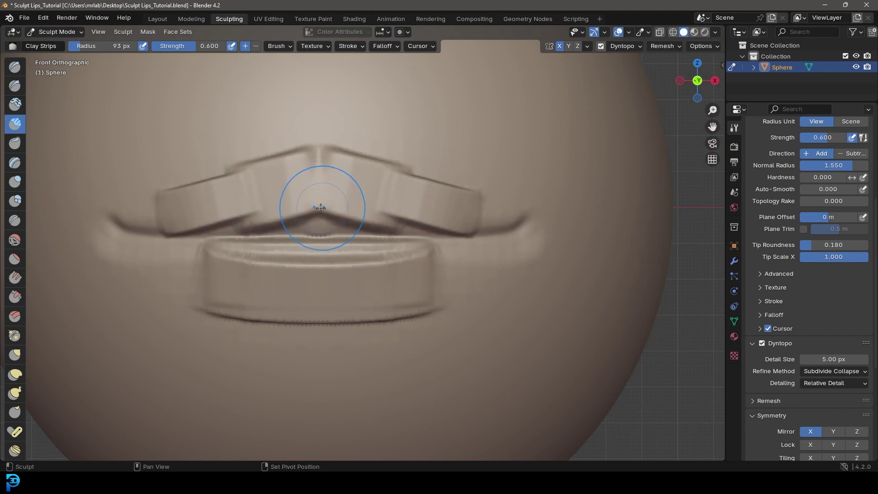
pyautogui.moveTo(322, 212)
pyautogui.mouseDown()
pyautogui.moveTo(343, 196)
pyautogui.moveTo(462, 222)
pyautogui.moveTo(337, 224)
pyautogui.moveTo(318, 233)
pyautogui.moveTo(341, 231)
pyautogui.mouseUp()
pyautogui.keyDown('shift'); pyautogui.moveTo(398, 269); pyautogui.dragTo(316, 270); pyautogui.keyUp('shift')
pyautogui.moveTo(339, 308)
pyautogui.mouseDown()
pyautogui.moveTo(336, 322)
pyautogui.moveTo(391, 319)
pyautogui.mouseUp()
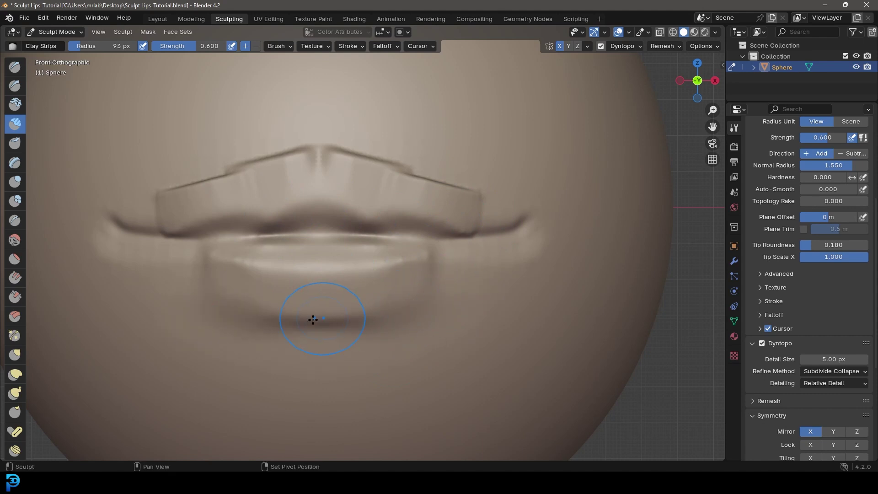
pyautogui.moveTo(370, 127)
pyautogui.keyDown('shift'); pyautogui.mouseDown()
pyautogui.moveTo(476, 152)
pyautogui.moveTo(471, 167)
pyautogui.mouseUp(); pyautogui.keyUp('shift')
pyautogui.keyDown('shift'); pyautogui.moveTo(400, 141); pyautogui.dragTo(488, 176); pyautogui.keyUp('shift')
pyautogui.scroll(-5, 526, 250)
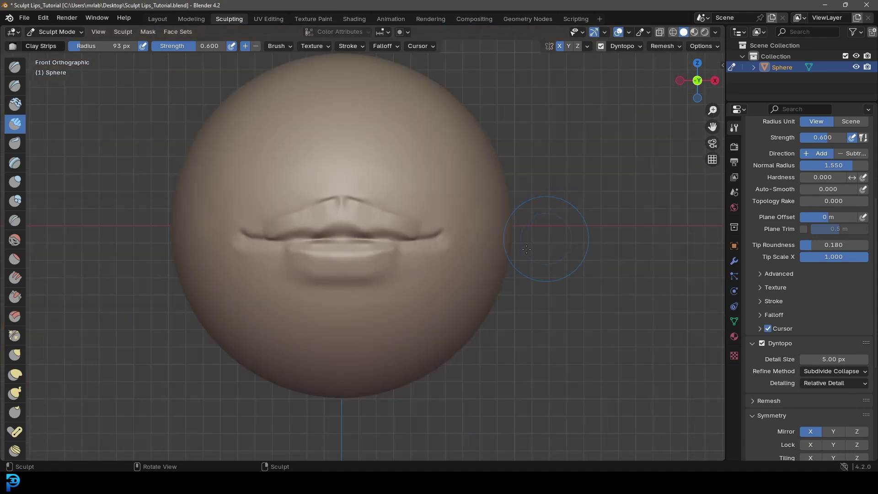
# Step: Shape the cupid's bow at the top centre of the upper lip with the Grab brush at an 85 px radius
pyautogui.scroll(4, 476, 234)
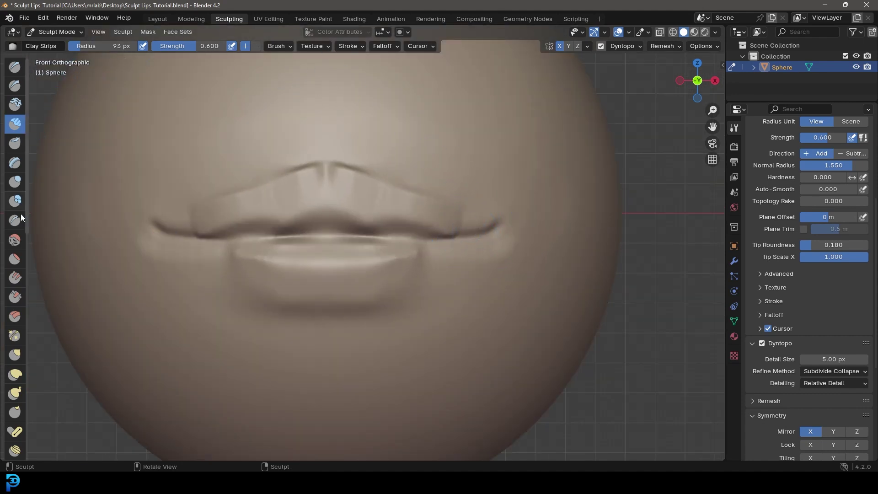
pyautogui.click(15, 355)
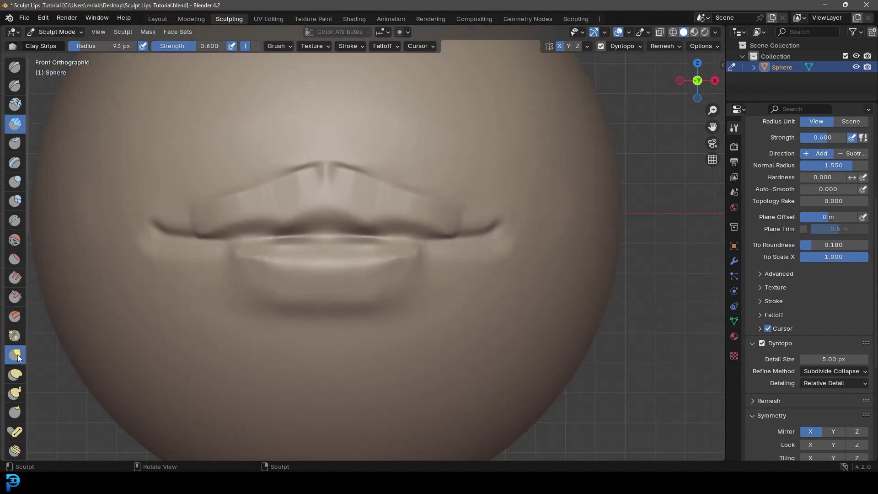
pyautogui.scroll(2, 343, 212)
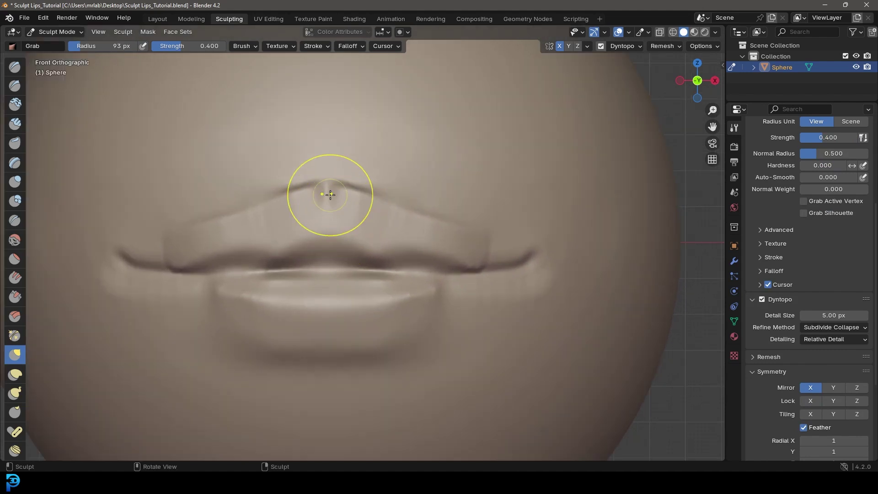
pyautogui.press('f')
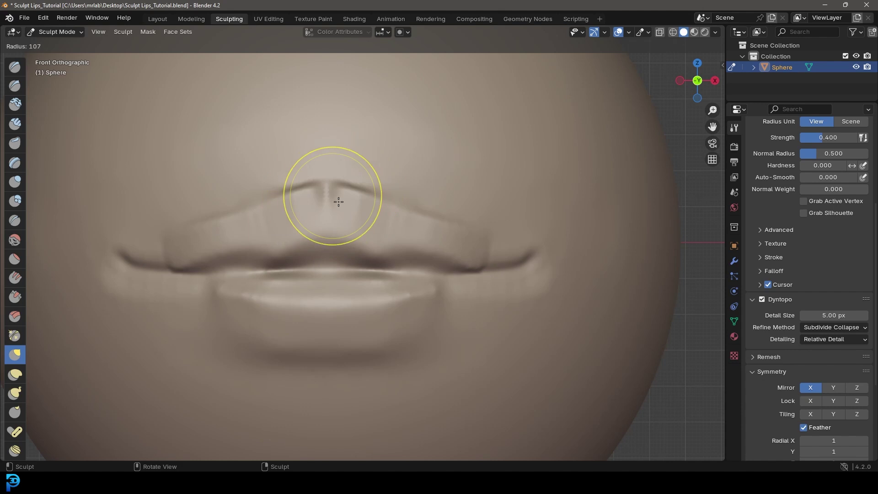
pyautogui.click(329, 197)
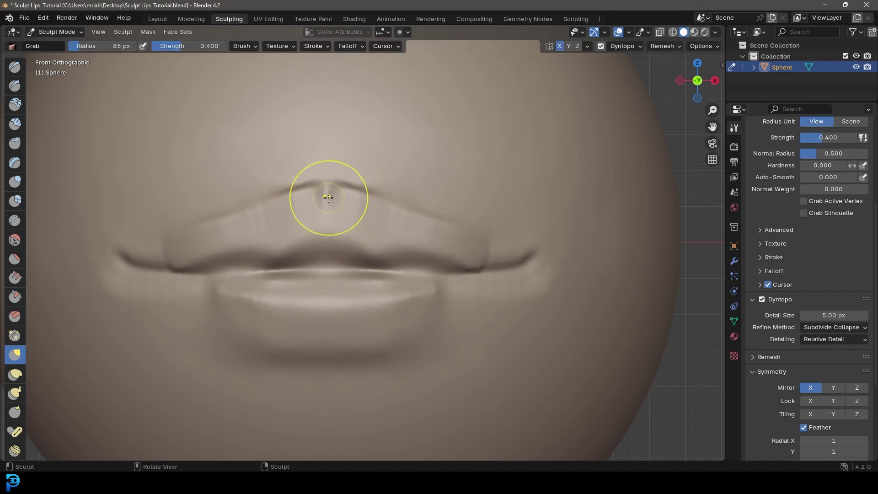
pyautogui.keyDown('shift'); pyautogui.moveTo(323, 199); pyautogui.dragTo(350, 212, button='middle'); pyautogui.keyUp('shift')
pyautogui.scroll(4, 350, 212)
pyautogui.scroll(-1, 333, 185)
pyautogui.moveTo(331, 188)
pyautogui.mouseDown()
pyautogui.moveTo(334, 197)
pyautogui.moveTo(388, 201)
pyautogui.moveTo(382, 214)
pyautogui.moveTo(417, 228)
pyautogui.mouseUp()
pyautogui.scroll(-2, 352, 199)
pyautogui.moveTo(429, 238); pyautogui.dragTo(434, 238)
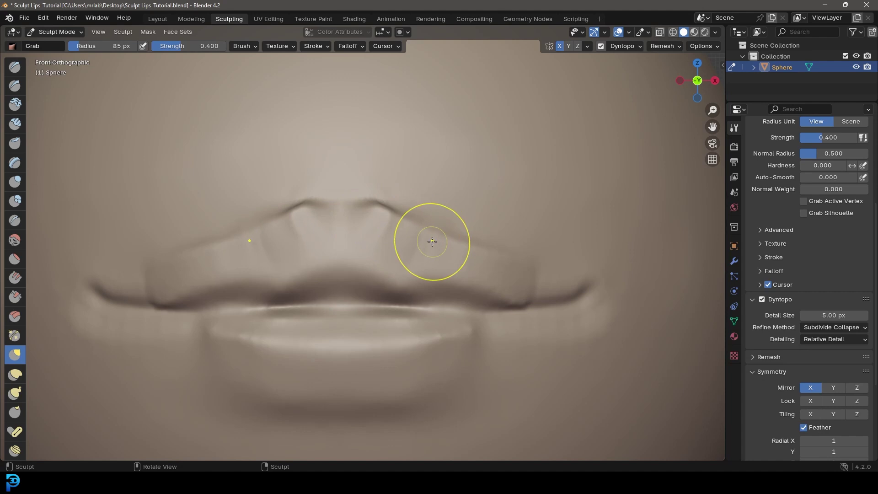
# Step: Reshape the upper lip's sides and lower edge with the Grab brush at a 122 px radius
pyautogui.press('f')
pyautogui.click(429, 278)
pyautogui.moveTo(357, 247); pyautogui.dragTo(366, 240)
pyautogui.moveTo(410, 271)
pyautogui.mouseDown()
pyautogui.moveTo(418, 259)
pyautogui.moveTo(402, 259)
pyautogui.mouseUp()
pyautogui.moveTo(454, 282); pyautogui.dragTo(459, 273)
pyautogui.moveTo(490, 297)
pyautogui.mouseDown()
pyautogui.moveTo(502, 289)
pyautogui.moveTo(539, 298)
pyautogui.mouseUp()
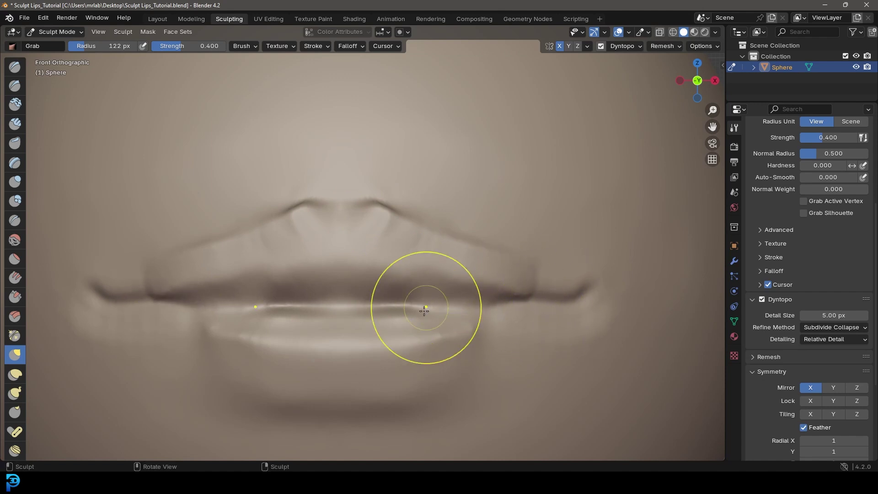
# Step: Round off the lower corners of the lower lip with the Grab brush
pyautogui.scroll(3, 412, 267)
pyautogui.scroll(-1, 426, 291)
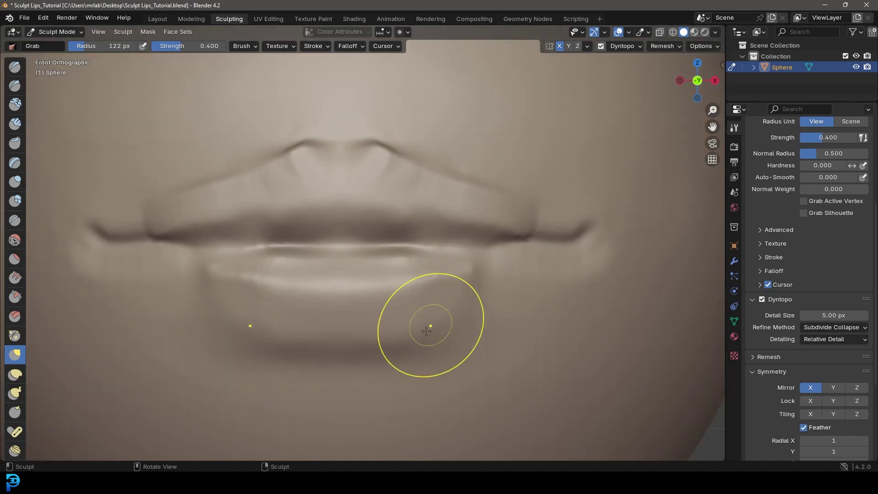
pyautogui.moveTo(402, 315)
pyautogui.mouseDown()
pyautogui.moveTo(434, 327)
pyautogui.moveTo(425, 316)
pyautogui.mouseUp()
pyautogui.scroll(-2, 412, 251)
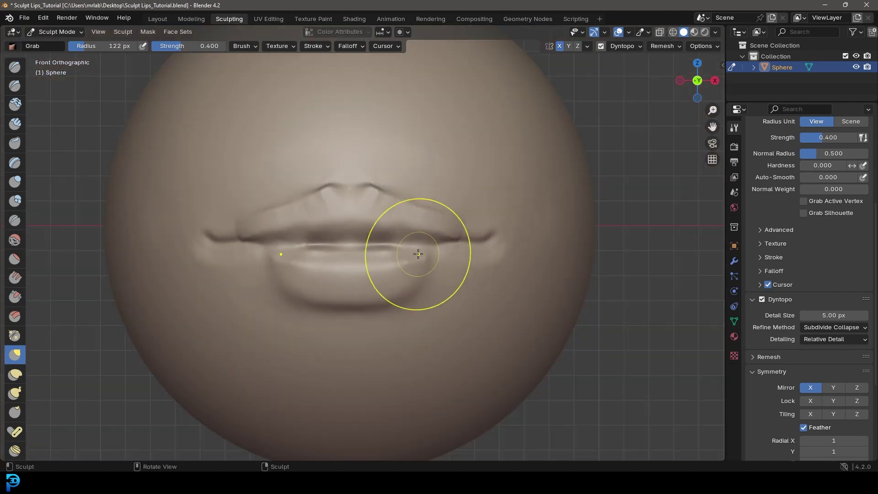
pyautogui.scroll(1, 418, 259)
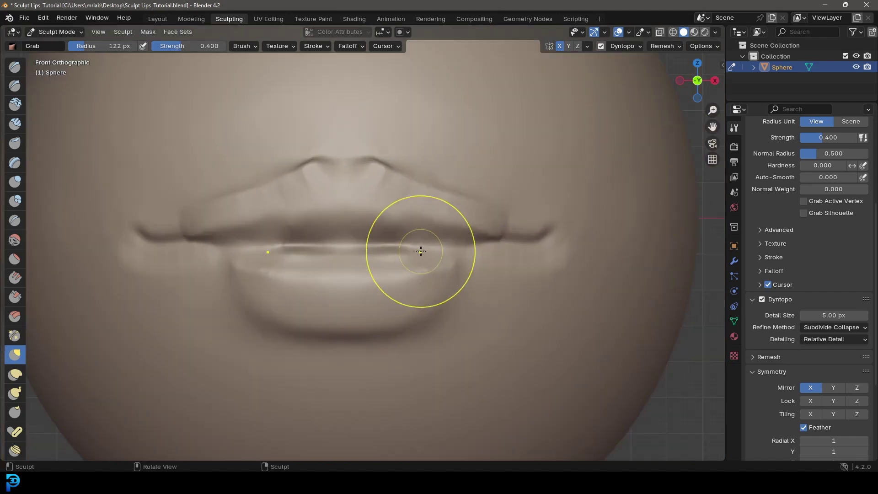
# Step: Carve the philtrum groove above the cupid's bow with Clay Strips, using a 92 px and a finer 56 px radius
pyautogui.click(14, 123)
pyautogui.keyDown('shift'); pyautogui.moveTo(349, 137); pyautogui.dragTo(349, 211, button='middle'); pyautogui.keyUp('shift')
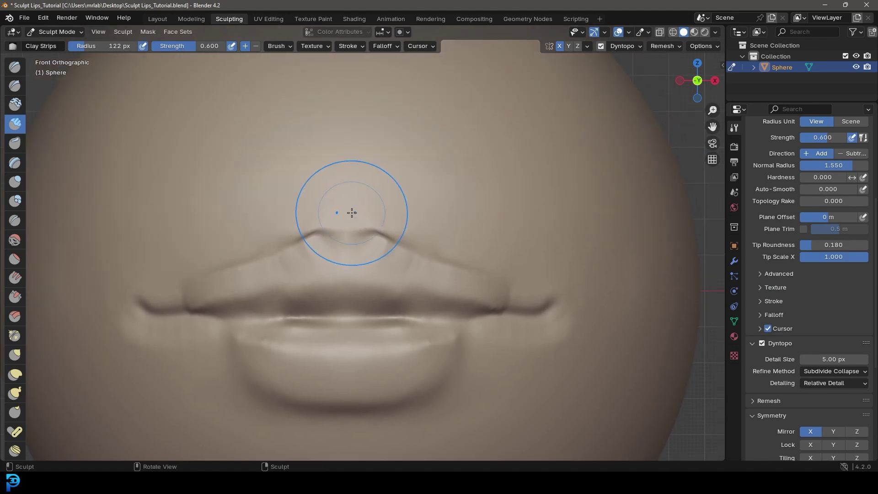
pyautogui.press('f')
pyautogui.click(339, 190)
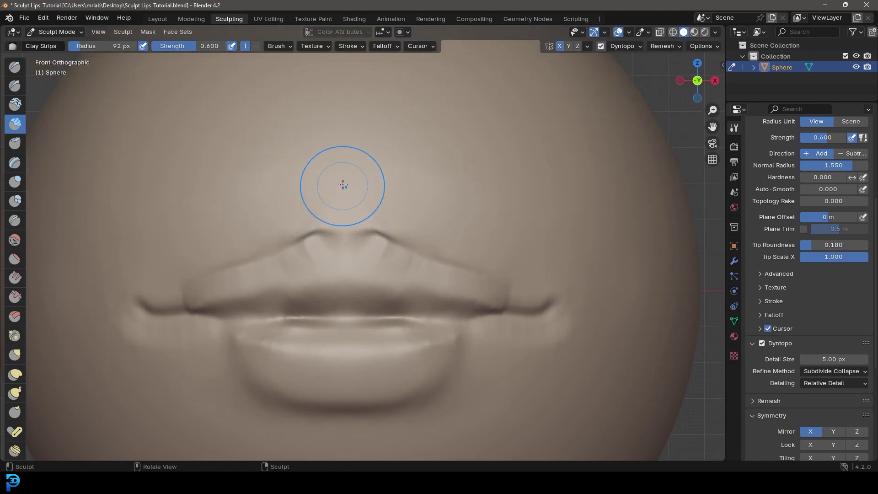
pyautogui.moveTo(342, 177)
pyautogui.mouseDown()
pyautogui.moveTo(347, 200)
pyautogui.moveTo(341, 159)
pyautogui.mouseUp()
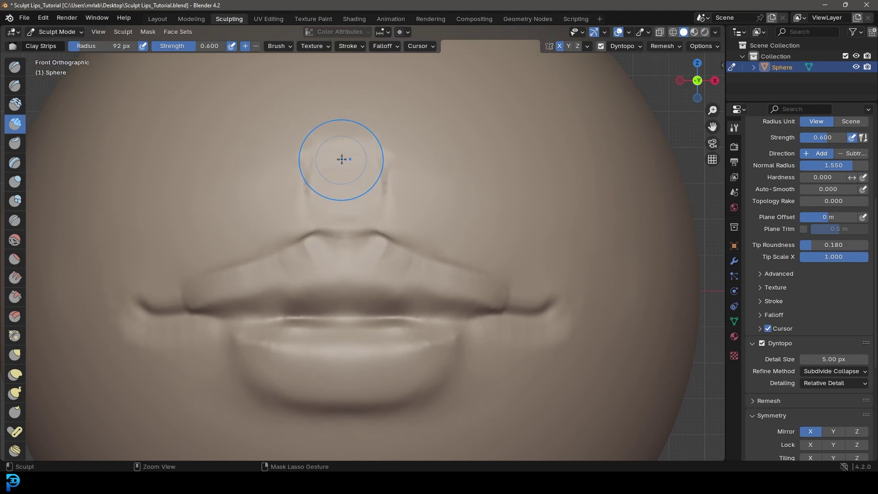
pyautogui.press('f')
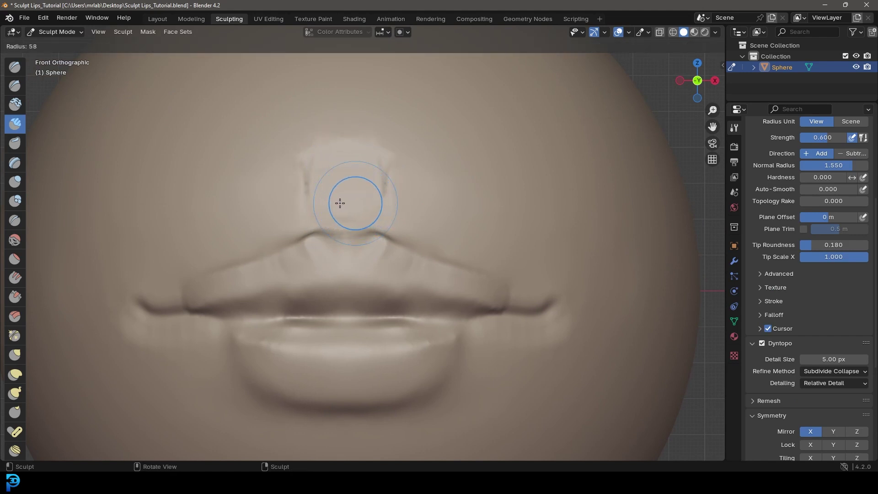
pyautogui.click(341, 203)
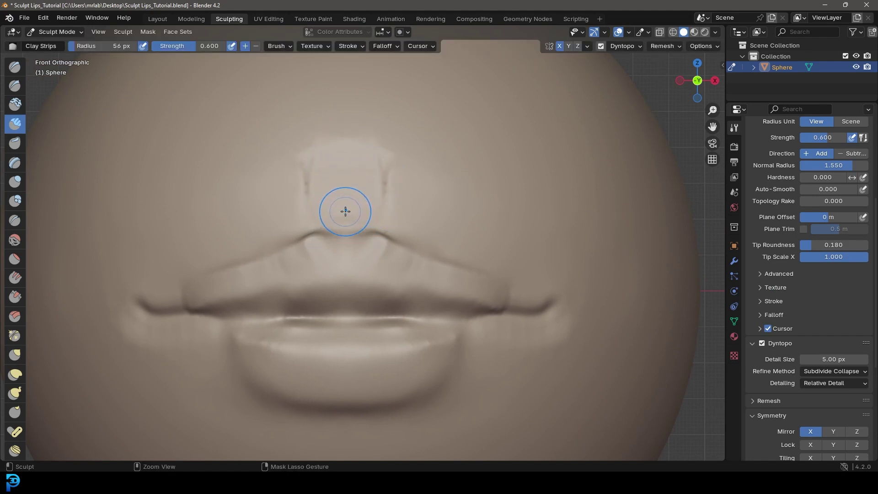
pyautogui.scroll(-3, 409, 182)
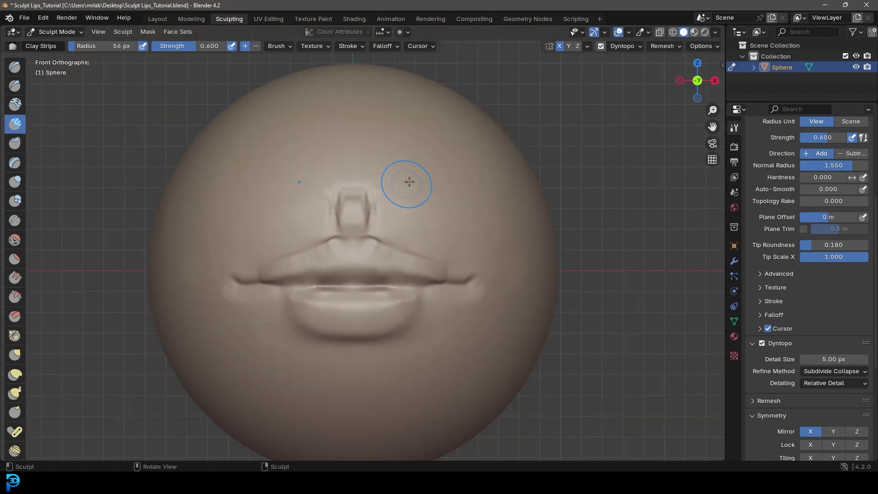
# Step: Blend and soften the philtrum's ridges above the cupid's bow using the Grab brush at a 94 px radius
pyautogui.click(15, 354)
pyautogui.scroll(2, 384, 240)
pyautogui.press('f')
pyautogui.click(345, 232)
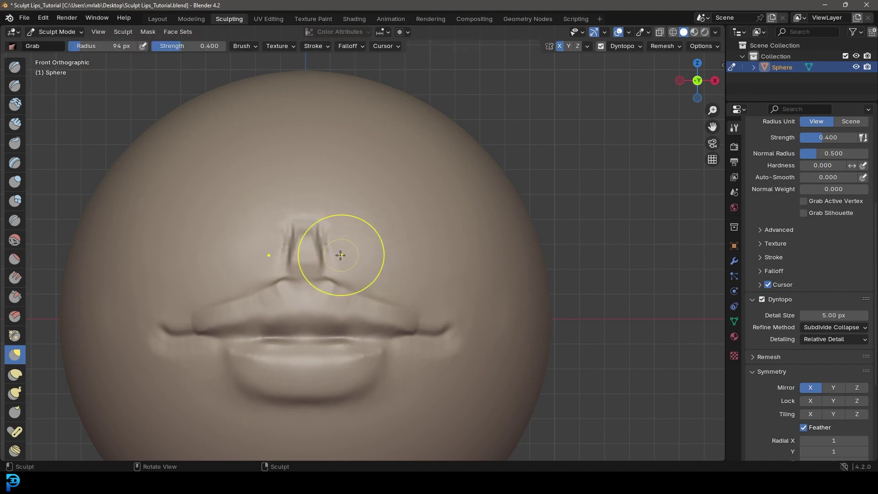
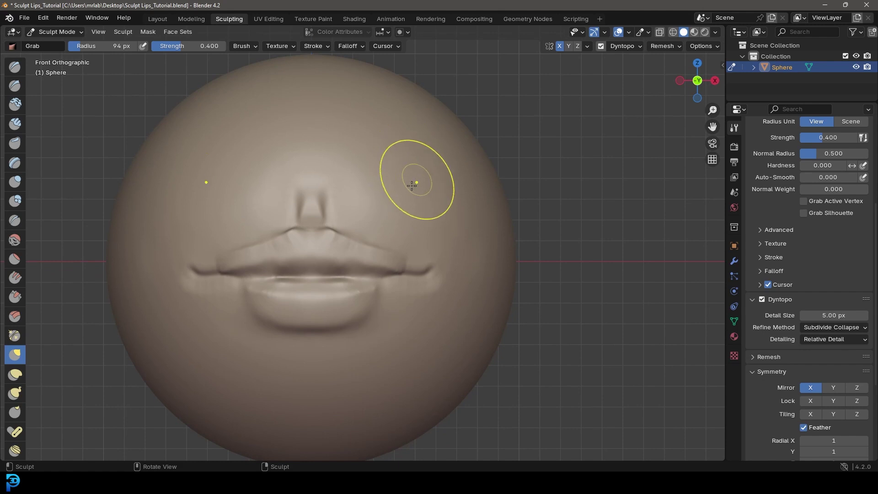
# Step: Smooth the outer mouth corners, the upper lip's ends and the outline of the lower lip
pyautogui.scroll(3, 360, 247)
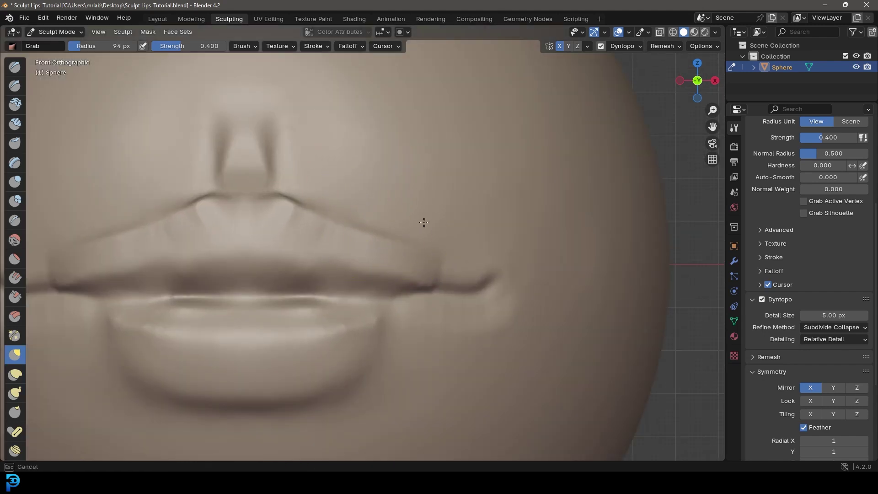
pyautogui.keyDown('shift'); pyautogui.moveTo(475, 283); pyautogui.dragTo(501, 261); pyautogui.keyUp('shift')
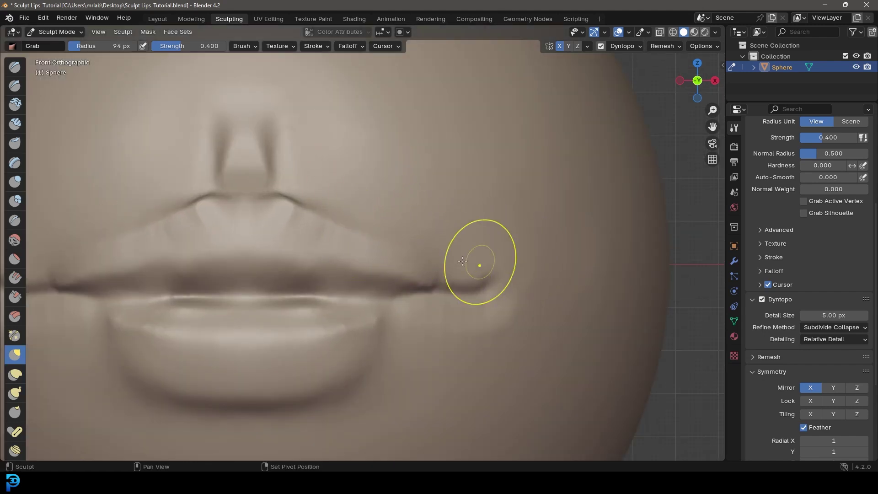
pyautogui.keyDown('shift'); pyautogui.moveTo(394, 352); pyautogui.dragTo(450, 249, button='middle'); pyautogui.keyUp('shift')
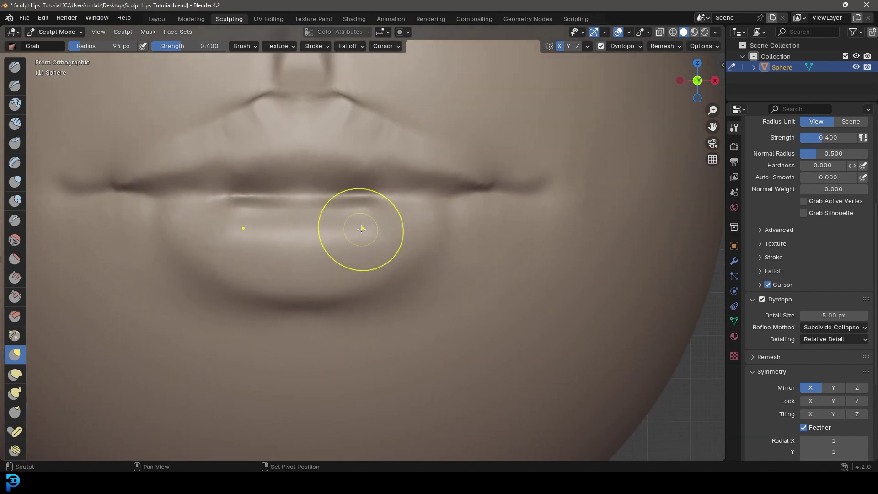
pyautogui.keyDown('shift'); pyautogui.moveTo(355, 229); pyautogui.dragTo(371, 291, button='middle'); pyautogui.keyUp('shift')
pyautogui.scroll(-2, 377, 208)
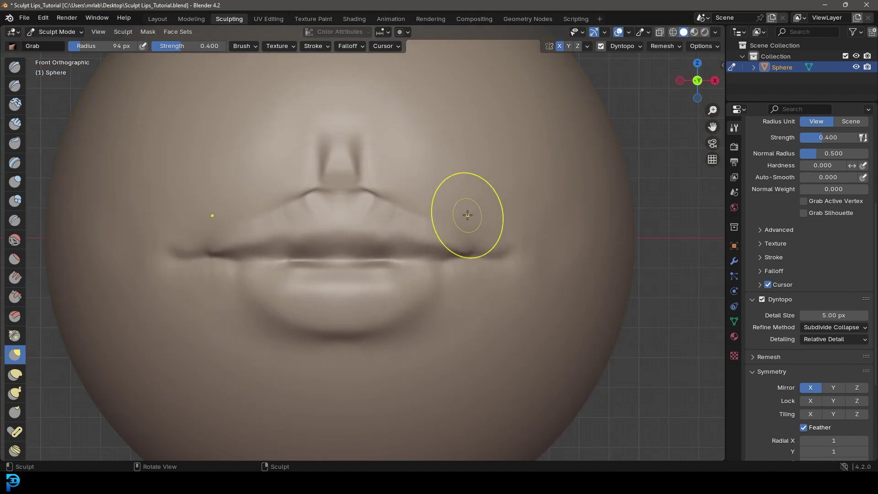
# Step: Refine the upper lip's profile at its centre from the side and smooth its front edge
pyautogui.press('KP_3')
pyautogui.keyDown('shift'); pyautogui.moveTo(391, 257); pyautogui.dragTo(540, 249, button='middle'); pyautogui.keyUp('shift')
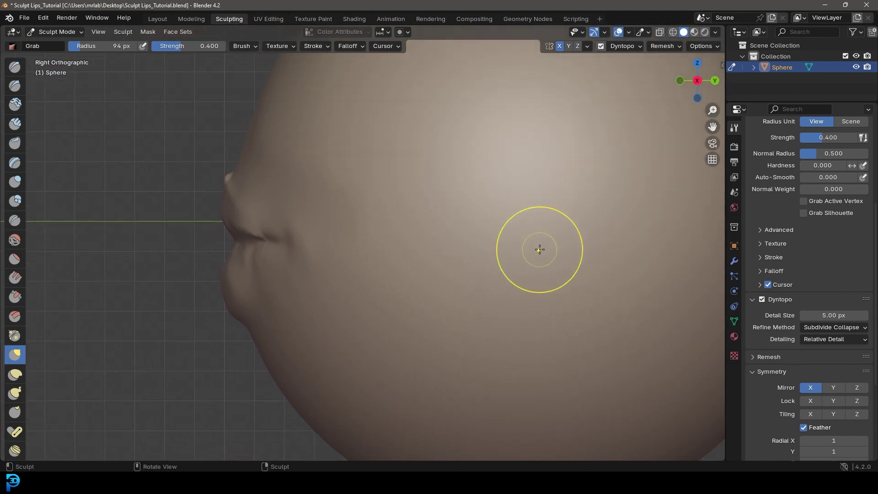
pyautogui.moveTo(258, 210); pyautogui.dragTo(284, 203, button='middle')
pyautogui.scroll(-3, 329, 221)
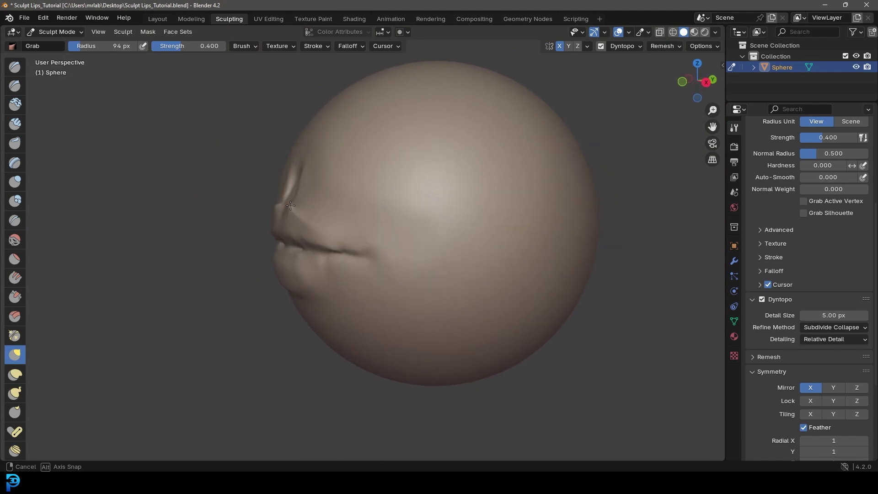
pyautogui.scroll(2, 284, 204)
pyautogui.moveTo(251, 246)
pyautogui.mouseDown(button='middle')
pyautogui.moveTo(274, 242)
pyautogui.moveTo(265, 227)
pyautogui.mouseUp(button='middle')
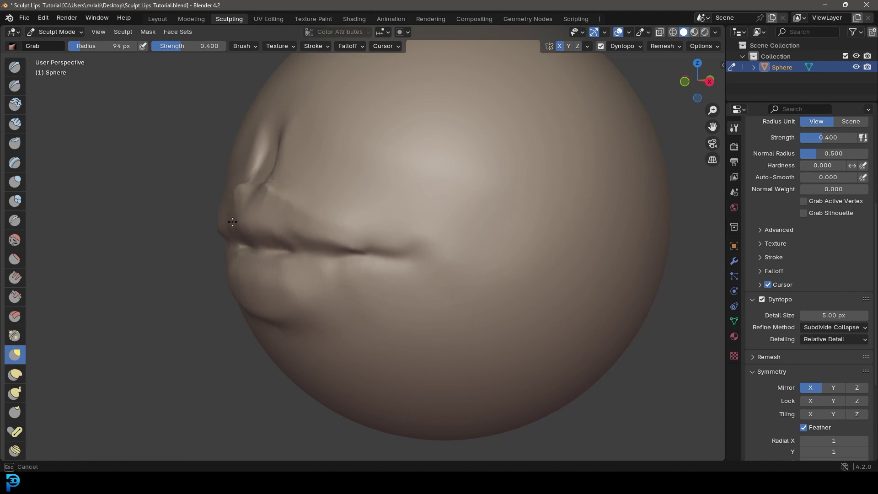
pyautogui.moveTo(265, 229); pyautogui.dragTo(212, 228, button='middle')
pyautogui.scroll(3, 204, 215)
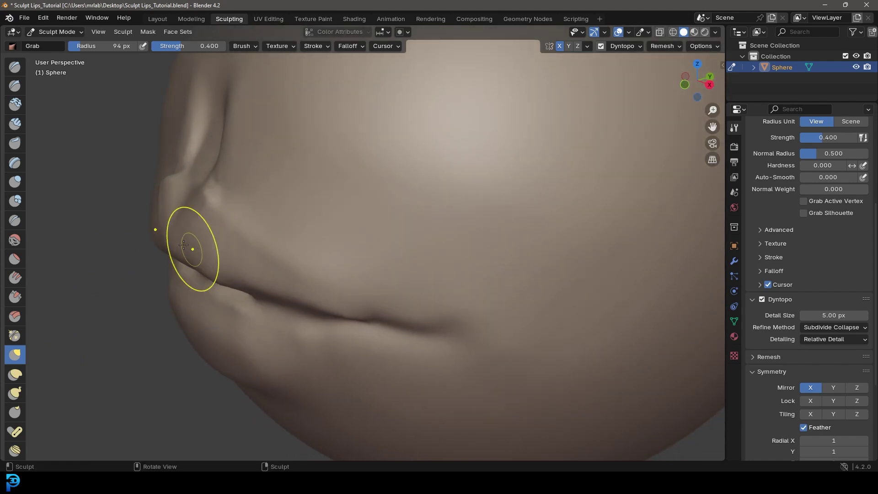
pyautogui.keyDown('shift'); pyautogui.moveTo(161, 245); pyautogui.dragTo(159, 219); pyautogui.keyUp('shift')
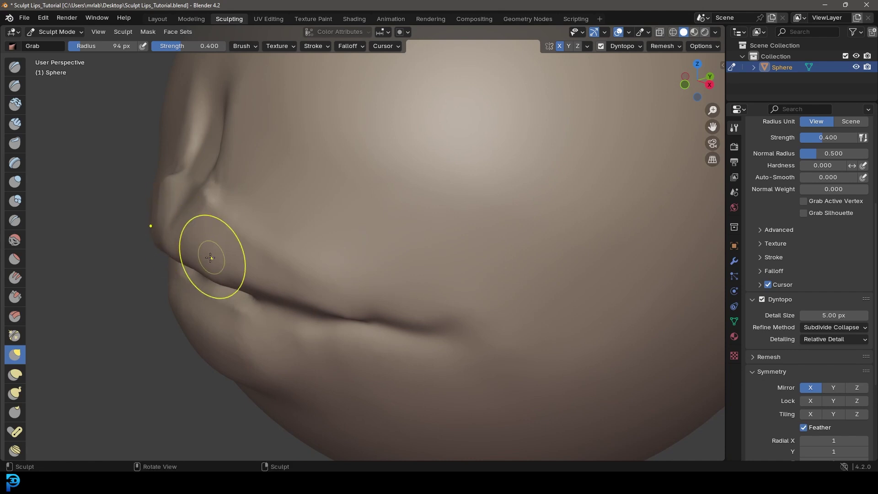
# Step: Fill out the lower lip's profile with the Grab brush, working from side and three-quarter angles
pyautogui.scroll(-3, 239, 264)
pyautogui.moveTo(239, 265); pyautogui.dragTo(221, 252, button='middle')
pyautogui.scroll(2, 240, 274)
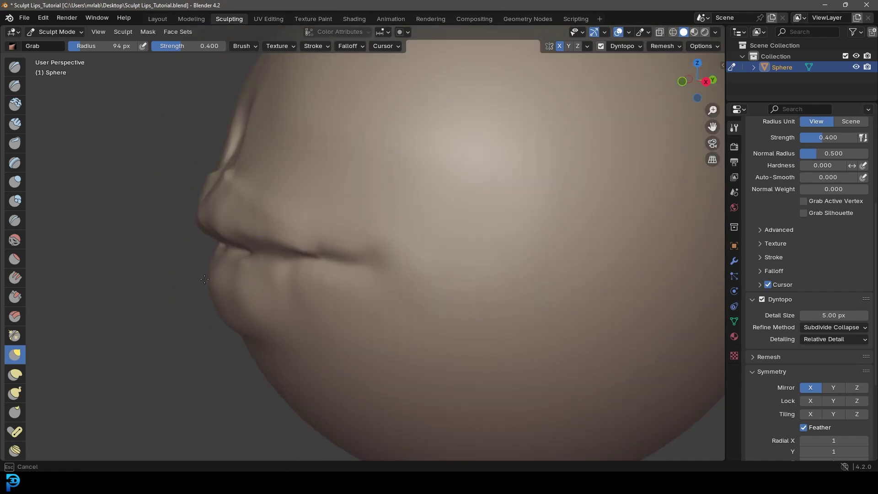
pyautogui.scroll(-2, 223, 292)
pyautogui.moveTo(223, 293); pyautogui.dragTo(247, 298, button='middle')
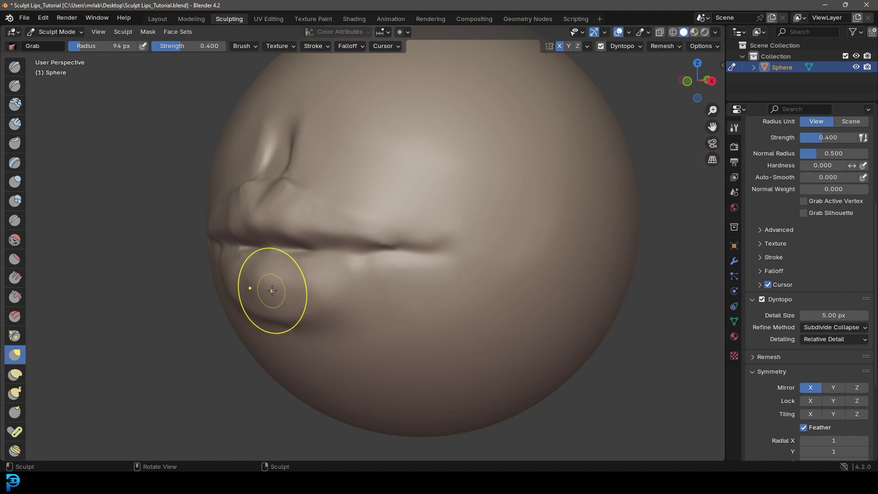
pyautogui.moveTo(303, 287); pyautogui.dragTo(279, 289, button='middle')
pyautogui.scroll(1, 274, 289)
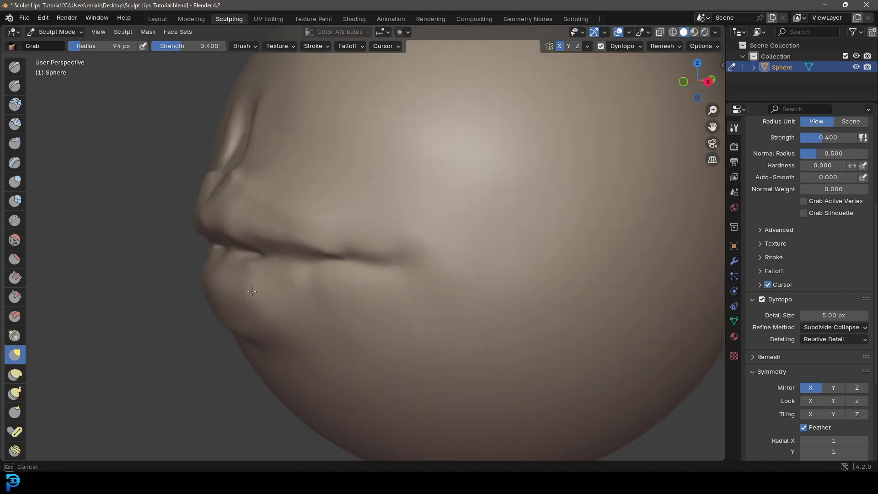
pyautogui.scroll(-2, 226, 289)
pyautogui.scroll(2, 226, 287)
pyautogui.moveTo(226, 288)
pyautogui.mouseDown(button='middle')
pyautogui.moveTo(220, 302)
pyautogui.moveTo(247, 279)
pyautogui.moveTo(398, 245)
pyautogui.moveTo(369, 261)
pyautogui.moveTo(387, 298)
pyautogui.mouseUp(button='middle')
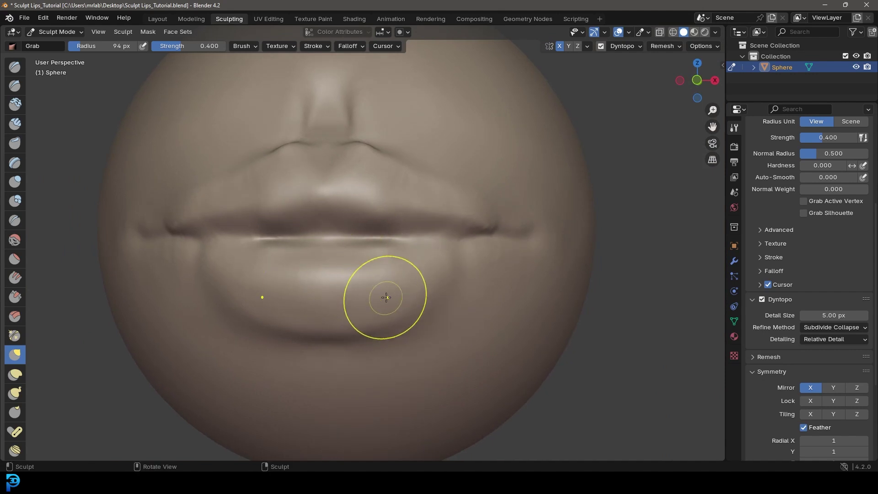
# Step: Carve a curved fold beneath the lower lip, sweeping down to both sides, with the Crease brush at a 60 px radius
pyautogui.press('KP_1')
pyautogui.scroll(-2, 380, 295)
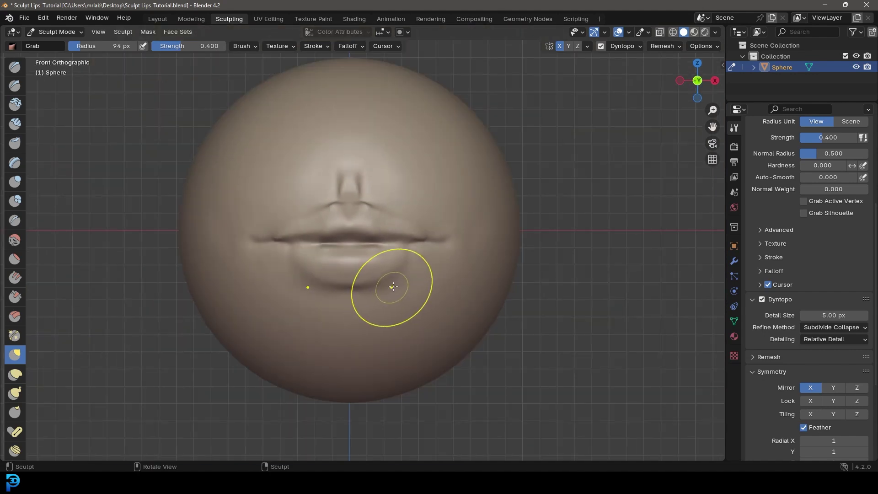
pyautogui.scroll(3, 439, 266)
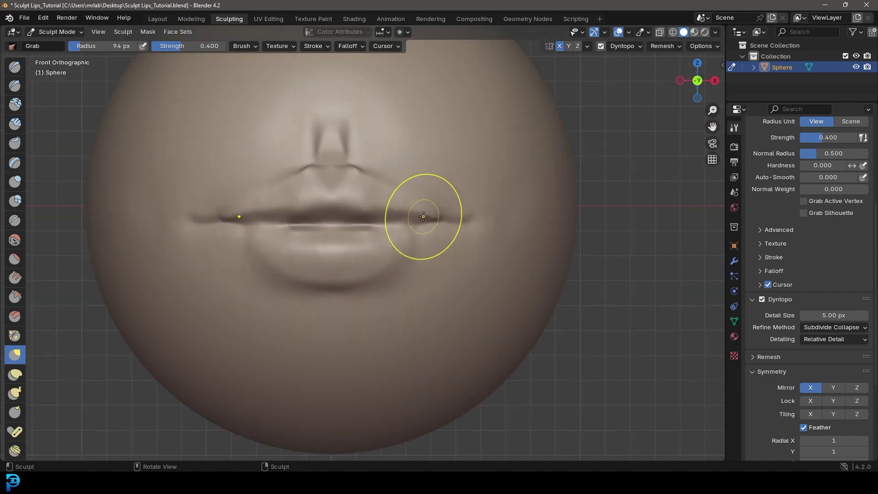
pyautogui.click(15, 221)
pyautogui.keyDown('shift'); pyautogui.moveTo(373, 312); pyautogui.dragTo(368, 291, button='middle'); pyautogui.keyUp('shift')
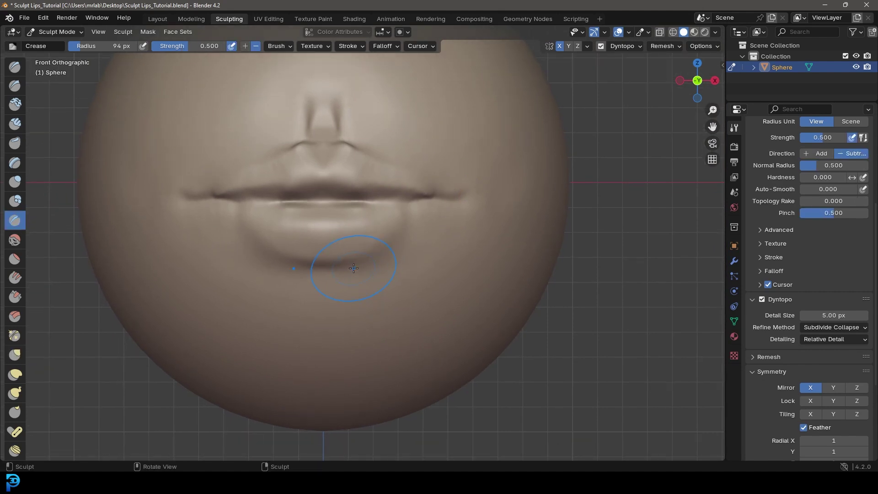
pyautogui.scroll(1, 353, 268)
pyautogui.press('f')
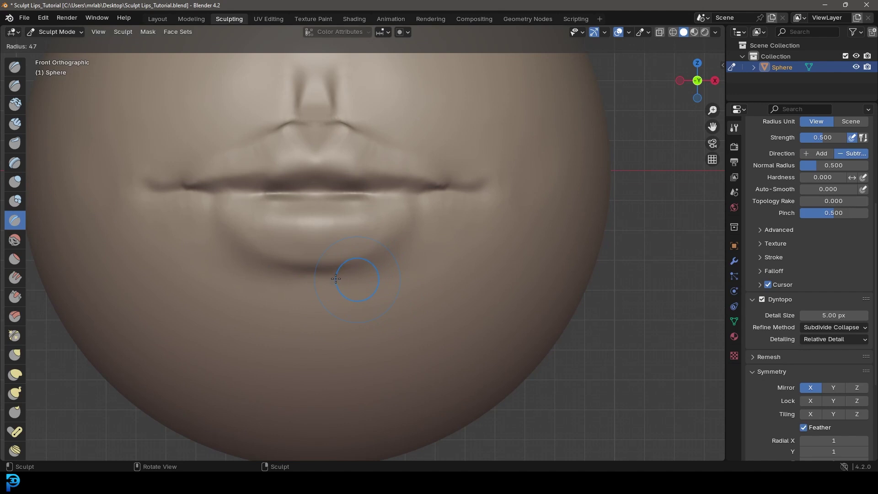
pyautogui.click(341, 280)
pyautogui.moveTo(308, 281)
pyautogui.mouseDown()
pyautogui.moveTo(370, 281)
pyautogui.moveTo(485, 324)
pyautogui.mouseUp()
pyautogui.scroll(1, 382, 286)
pyautogui.moveTo(396, 294); pyautogui.dragTo(539, 375)
pyautogui.moveTo(408, 286); pyautogui.dragTo(454, 293)
# Step: Deepen the fold beneath the lower lip with another Crease stroke along its full curve
pyautogui.scroll(-4, 454, 292)
pyautogui.scroll(1, 412, 261)
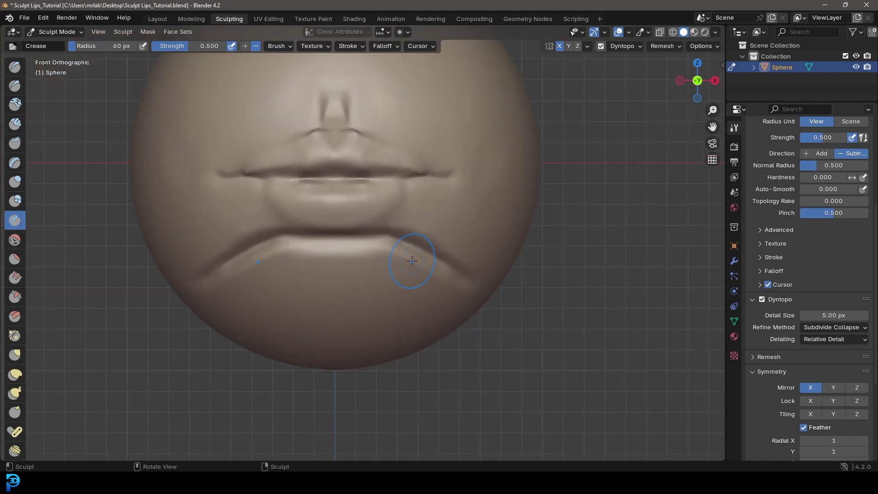
pyautogui.scroll(3, 384, 255)
pyautogui.moveTo(295, 228)
pyautogui.mouseDown()
pyautogui.moveTo(453, 254)
pyautogui.moveTo(526, 315)
pyautogui.mouseUp()
pyautogui.scroll(-4, 555, 379)
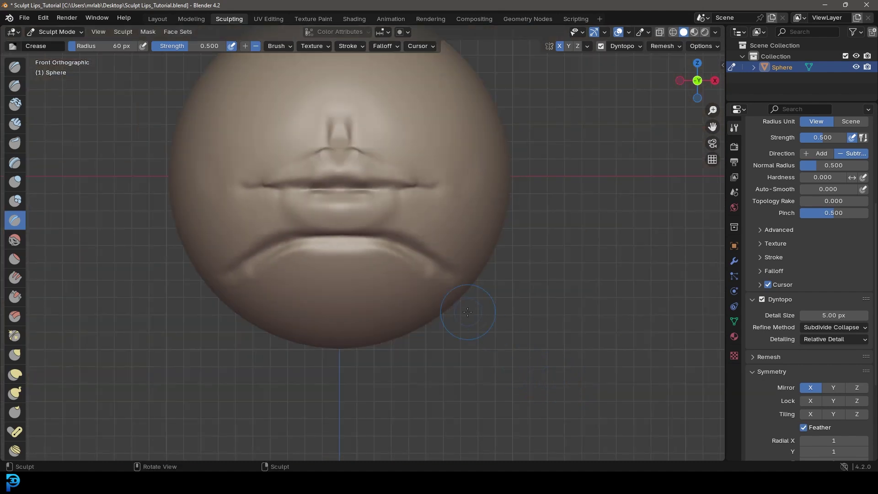
# Step: Build up the chin mound below the fold with Clay Strips at a 97 px radius and 0.776 strength
pyautogui.click(15, 124)
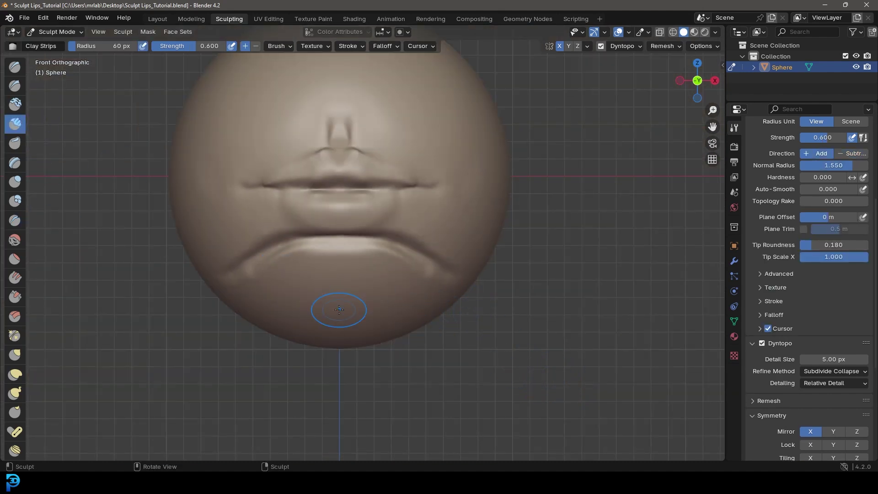
pyautogui.press('f')
pyautogui.click(388, 291)
pyautogui.moveTo(201, 46); pyautogui.dragTo(215, 46)
pyautogui.moveTo(364, 307); pyautogui.dragTo(361, 261, button='middle')
pyautogui.moveTo(338, 296)
pyautogui.mouseDown()
pyautogui.moveTo(342, 274)
pyautogui.moveTo(396, 297)
pyautogui.mouseUp()
# Step: Add more Clay Strips volume to the upper chin, up to the fold beneath the lower lip
pyautogui.scroll(-1, 396, 297)
pyautogui.moveTo(395, 297); pyautogui.dragTo(330, 296, button='middle')
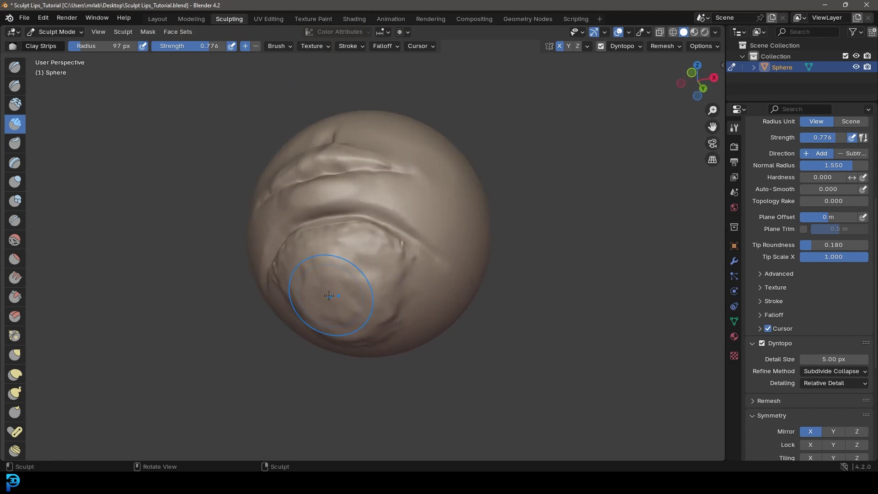
pyautogui.moveTo(342, 281); pyautogui.dragTo(352, 250)
pyautogui.scroll(-3, 349, 289)
pyautogui.moveTo(349, 288)
pyautogui.mouseDown(button='middle')
pyautogui.moveTo(331, 288)
pyautogui.moveTo(347, 286)
pyautogui.mouseUp(button='middle')
pyautogui.scroll(3, 348, 286)
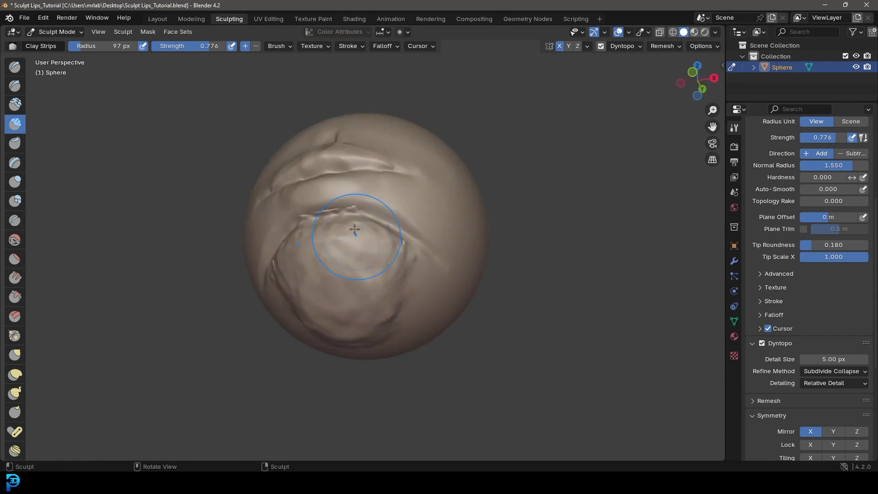
# Step: Smooth the clay build-up across the chin and blend its edges into the sphere and the fold
pyautogui.keyDown('shift'); pyautogui.moveTo(401, 306); pyautogui.dragTo(320, 334); pyautogui.keyUp('shift')
pyautogui.moveTo(301, 341)
pyautogui.keyDown('shift'); pyautogui.mouseDown()
pyautogui.moveTo(357, 311)
pyautogui.moveTo(350, 326)
pyautogui.mouseUp(); pyautogui.keyUp('shift')
pyautogui.moveTo(267, 299); pyautogui.dragTo(240, 338, button='middle')
pyautogui.scroll(2, 333, 318)
pyautogui.moveTo(497, 304)
pyautogui.mouseDown(button='middle')
pyautogui.moveTo(391, 267)
pyautogui.moveTo(374, 274)
pyautogui.mouseUp(button='middle')
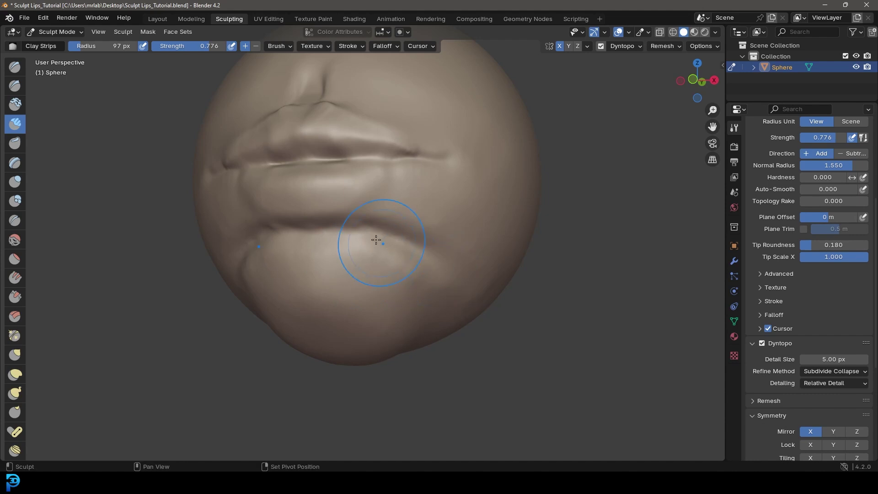
pyautogui.scroll(-2, 465, 271)
pyautogui.moveTo(465, 271); pyautogui.dragTo(430, 284, button='middle')
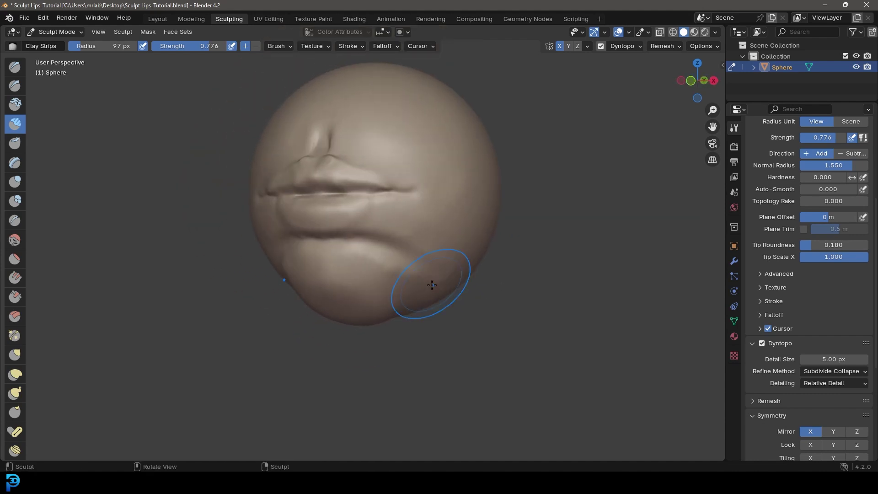
# Step: Reshape the chin and jawline with the Grab brush at a 234 px radius
pyautogui.scroll(-2, 425, 285)
pyautogui.click(15, 354)
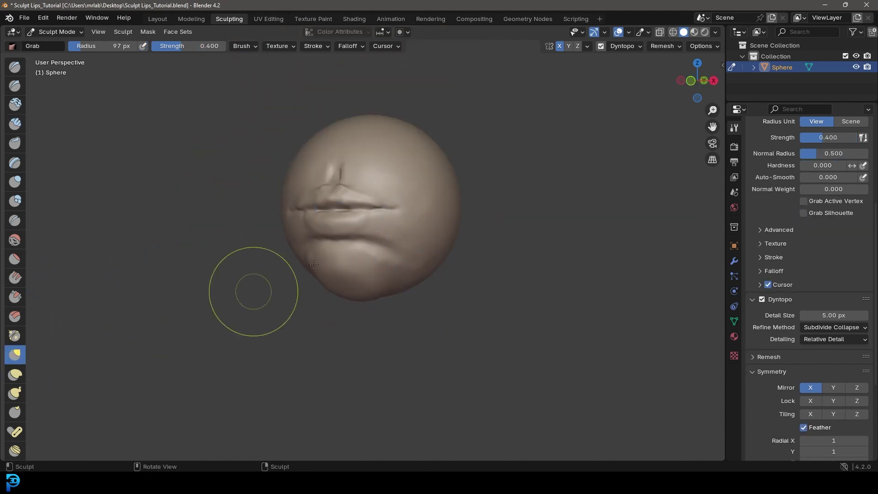
pyautogui.moveTo(251, 288); pyautogui.dragTo(368, 253, button='middle')
pyautogui.scroll(3, 363, 263)
pyautogui.press('f')
pyautogui.click(372, 287)
pyautogui.moveTo(372, 286); pyautogui.dragTo(462, 262, button='middle')
pyautogui.moveTo(341, 320)
pyautogui.mouseDown()
pyautogui.moveTo(341, 331)
pyautogui.moveTo(387, 331)
pyautogui.mouseUp()
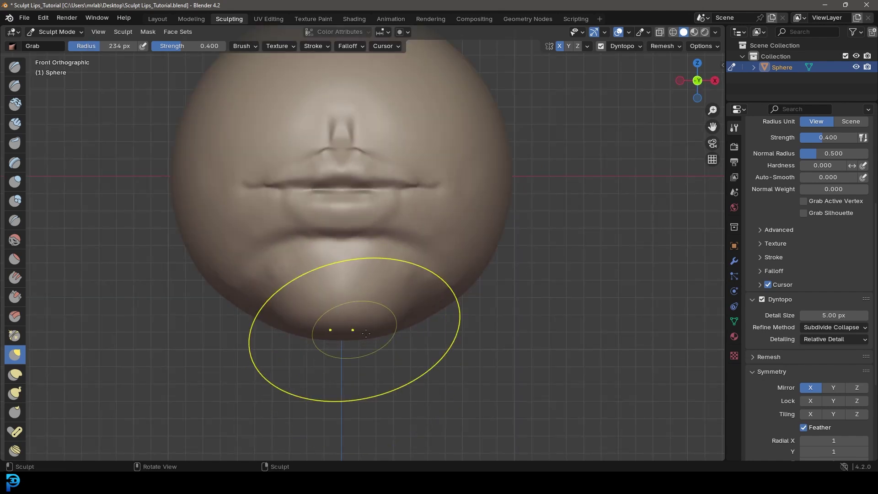
pyautogui.scroll(2, 414, 264)
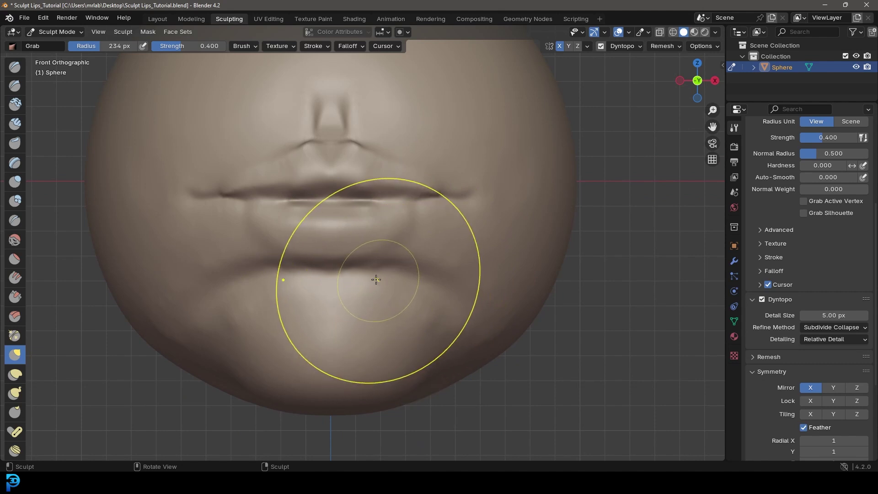
# Step: Define the lower lip's bottom edge above the chin fold with the Grab brush at a 140 px radius
pyautogui.press('f')
pyautogui.click(306, 273)
pyautogui.moveTo(306, 272)
pyautogui.mouseDown(button='middle')
pyautogui.moveTo(331, 248)
pyautogui.moveTo(319, 272)
pyautogui.mouseUp(button='middle')
pyautogui.scroll(3, 319, 271)
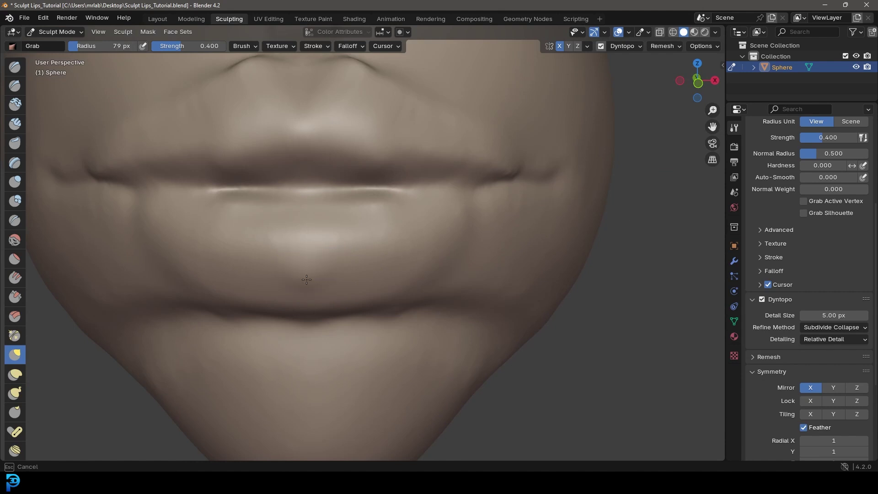
pyautogui.press('f')
pyautogui.click(345, 302)
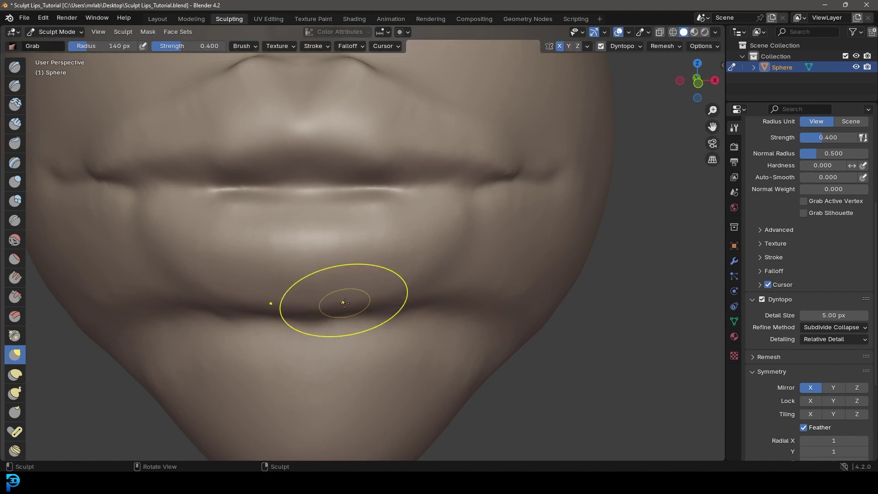
pyautogui.moveTo(324, 279); pyautogui.dragTo(319, 270, button='middle')
pyautogui.scroll(1, 319, 270)
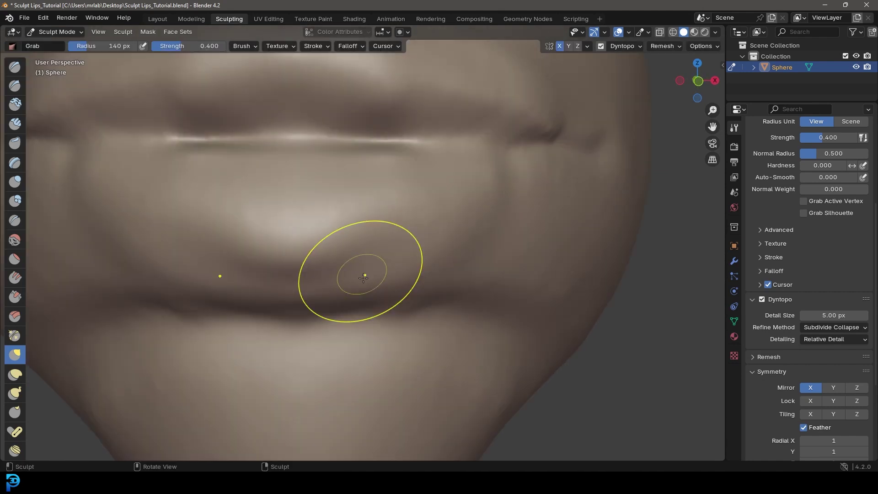
pyautogui.moveTo(346, 252)
pyautogui.mouseDown()
pyautogui.moveTo(398, 247)
pyautogui.moveTo(458, 206)
pyautogui.mouseUp()
pyautogui.moveTo(323, 283); pyautogui.dragTo(333, 283, button='middle')
pyautogui.scroll(2, 333, 283)
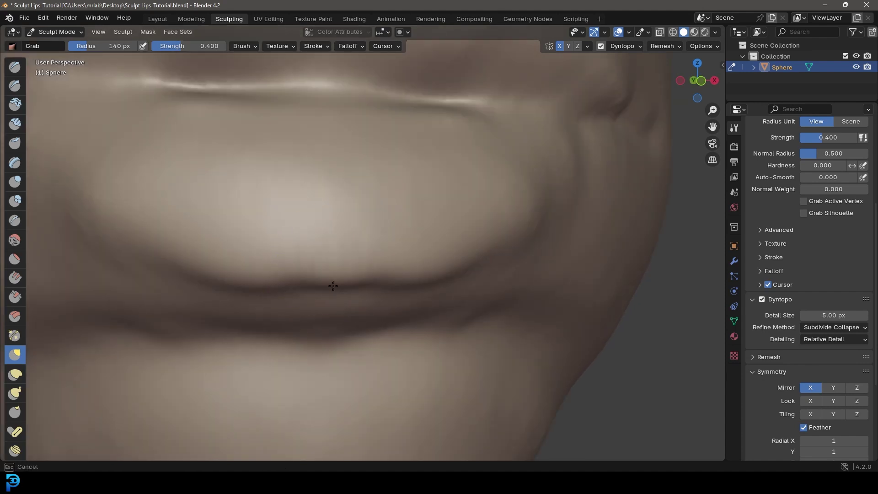
# Step: Round the lower lip's bottom edge into an even curve and pull in its outer sides with the Grab brush
pyautogui.moveTo(333, 286); pyautogui.dragTo(333, 286)
pyautogui.scroll(-1, 306, 266)
pyautogui.moveTo(305, 267); pyautogui.dragTo(290, 283, button='middle')
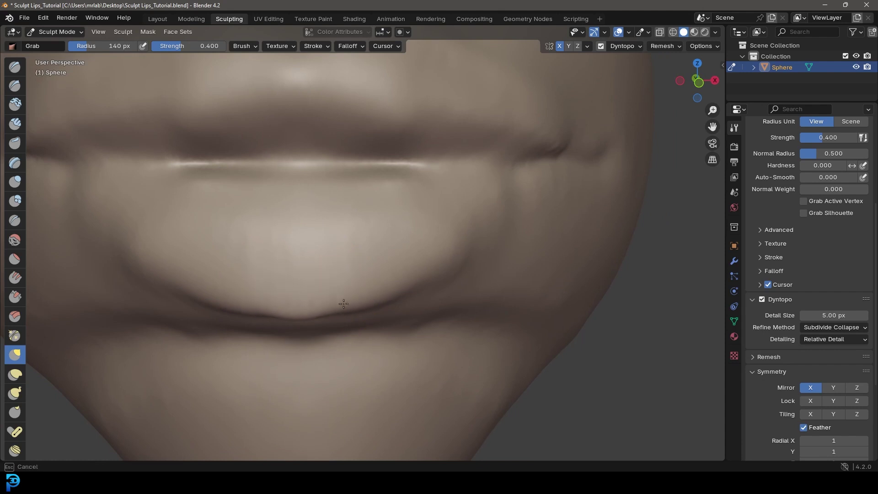
pyautogui.moveTo(422, 262); pyautogui.dragTo(425, 257)
pyautogui.scroll(-1, 453, 232)
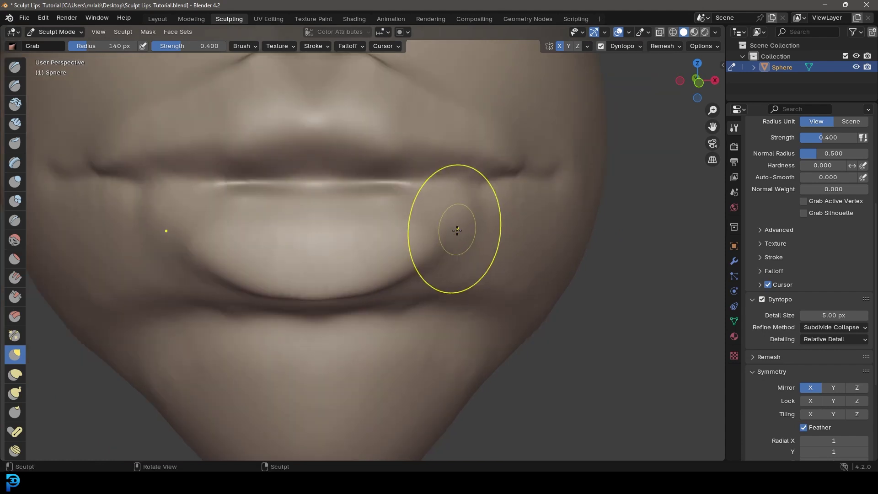
# Step: Nudge the lower lip's outer contour slightly inward with the Grab brush
pyautogui.moveTo(457, 227); pyautogui.dragTo(436, 235, button='middle')
pyautogui.scroll(3, 404, 236)
pyautogui.moveTo(402, 237); pyautogui.dragTo(397, 236)
pyautogui.scroll(-4, 396, 237)
pyautogui.moveTo(335, 250)
pyautogui.mouseDown(button='middle')
pyautogui.moveTo(341, 245)
pyautogui.moveTo(329, 279)
pyautogui.mouseUp(button='middle')
# Step: Raise the peaks of the upper lip's border beneath the philtrum with the Grab brush in front view
pyautogui.press('KP_1')
pyautogui.scroll(3, 374, 244)
pyautogui.keyDown('shift'); pyautogui.moveTo(374, 244); pyautogui.dragTo(334, 316, button='middle'); pyautogui.keyUp('shift')
pyautogui.scroll(2, 329, 241)
pyautogui.keyDown('shift'); pyautogui.moveTo(329, 241); pyautogui.dragTo(363, 256, button='middle'); pyautogui.keyUp('shift')
pyautogui.moveTo(315, 200); pyautogui.dragTo(321, 176)
pyautogui.scroll(-1, 310, 194)
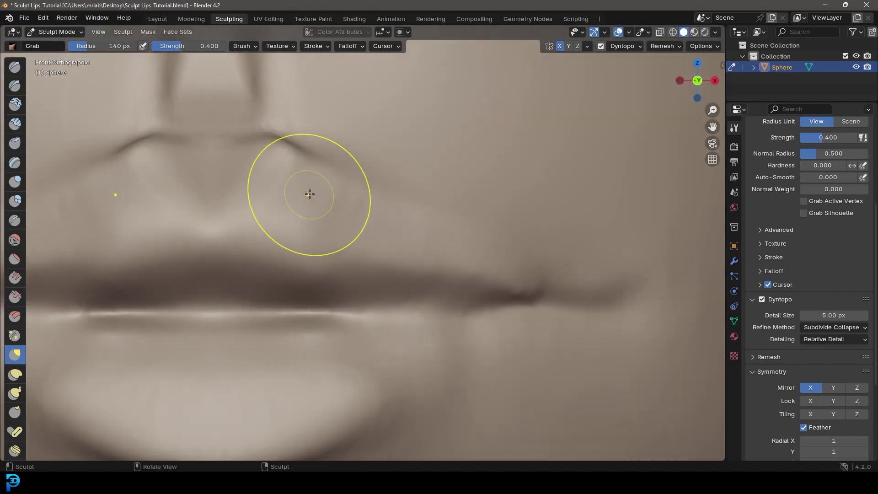
# Step: Lift the middle of the upper lip and shape its slope toward the mouth corners with the Grab brush
pyautogui.moveTo(310, 194); pyautogui.dragTo(309, 204, button='middle')
pyautogui.scroll(-2, 302, 220)
pyautogui.scroll(2, 294, 235)
pyautogui.moveTo(249, 261); pyautogui.dragTo(258, 211)
pyautogui.scroll(-3, 239, 251)
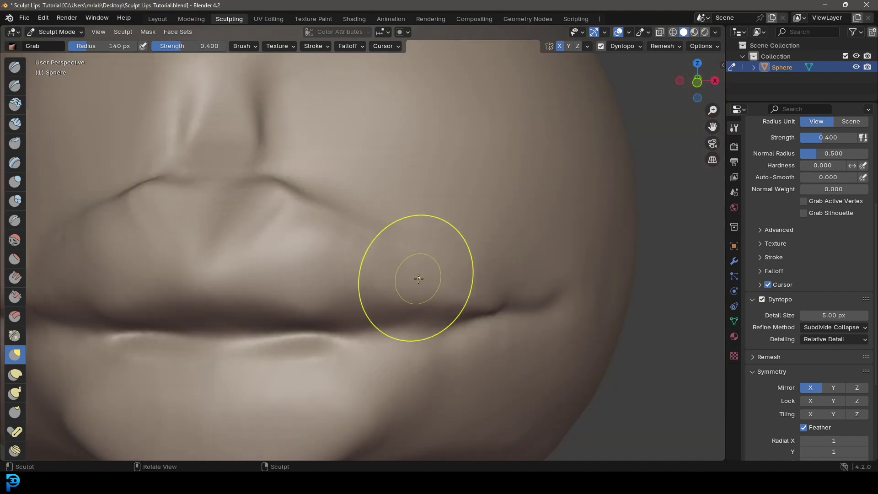
pyautogui.moveTo(308, 247)
pyautogui.mouseDown()
pyautogui.moveTo(402, 261)
pyautogui.moveTo(386, 239)
pyautogui.moveTo(431, 274)
pyautogui.mouseUp()
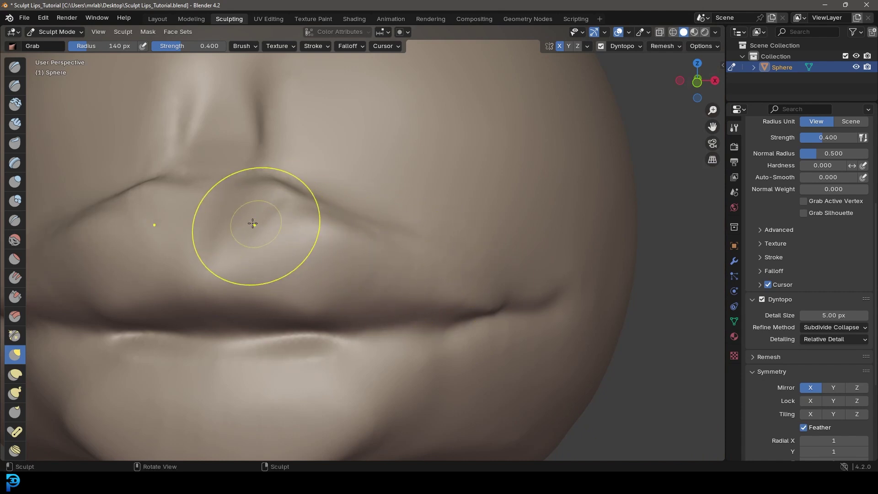
pyautogui.scroll(-2, 254, 211)
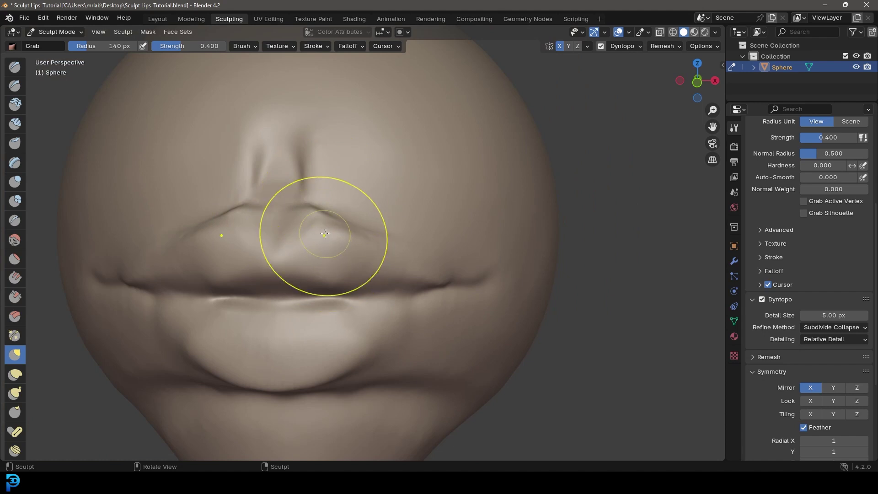
# Step: Deepen the line between the lips from the centre to the mouth corners with the Crease brush at a 52 px radius
pyautogui.press('p')
pyautogui.press('f')
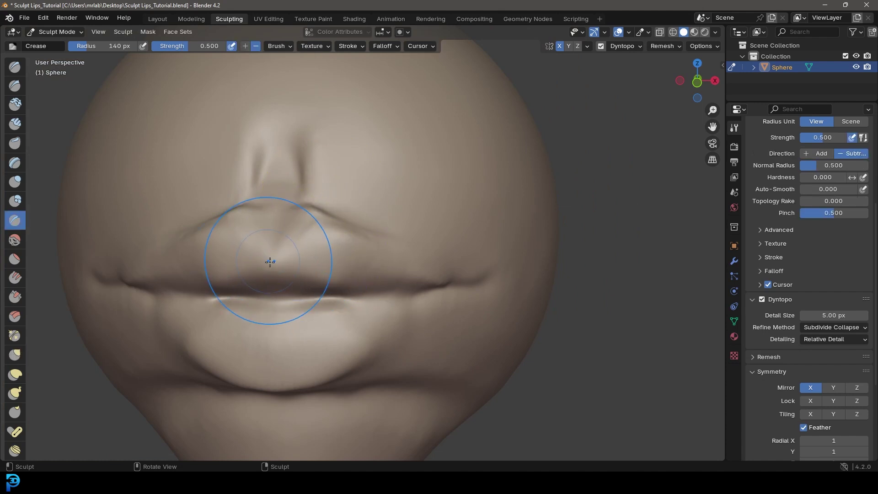
pyautogui.click(249, 269)
pyautogui.scroll(2, 216, 304)
pyautogui.moveTo(216, 304)
pyautogui.mouseDown()
pyautogui.moveTo(235, 314)
pyautogui.moveTo(366, 317)
pyautogui.mouseUp()
pyautogui.moveTo(225, 316); pyautogui.dragTo(402, 320)
pyautogui.moveTo(326, 310); pyautogui.dragTo(497, 296)
pyautogui.moveTo(269, 318); pyautogui.dragTo(421, 319)
pyautogui.hotkey('ctrl', 'z')
pyautogui.hotkey('ctrl', 'z')
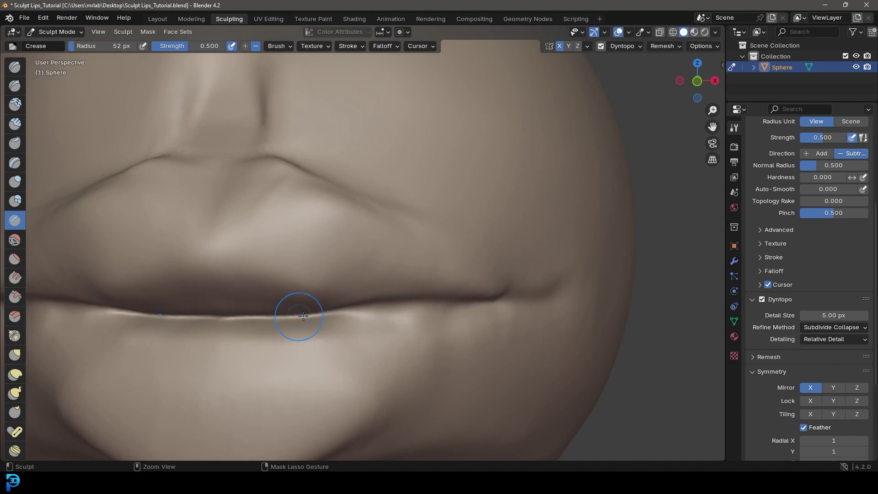
pyautogui.moveTo(296, 316)
pyautogui.mouseDown()
pyautogui.moveTo(511, 303)
pyautogui.moveTo(500, 309)
pyautogui.mouseUp()
pyautogui.moveTo(411, 319); pyautogui.dragTo(476, 310)
pyautogui.moveTo(374, 318); pyautogui.dragTo(355, 311)
# Step: Sharpen the end of the lip line at the mouth corner with the Crease brush at a 97 px radius
pyautogui.scroll(3, 362, 293)
pyautogui.moveTo(412, 298); pyautogui.dragTo(355, 284, button='middle')
pyautogui.press('f')
pyautogui.click(375, 285)
pyautogui.moveTo(350, 290)
pyautogui.keyDown('ctrl'); pyautogui.mouseDown()
pyautogui.moveTo(382, 298)
pyautogui.moveTo(347, 295)
pyautogui.moveTo(384, 290)
pyautogui.mouseUp(); pyautogui.keyUp('ctrl')
# Step: Build a curved ridge around the mouth corner with Clay Strips at a 53 px radius and smooth it into the cheek
pyautogui.click(15, 123)
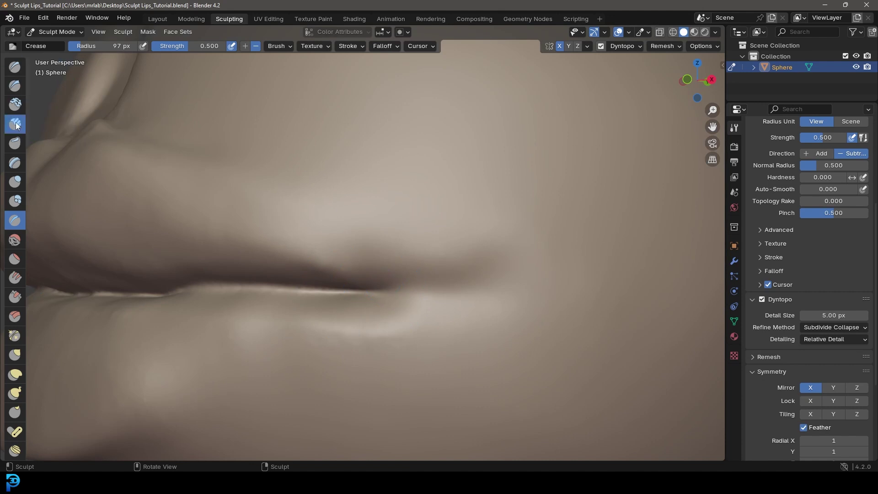
pyautogui.moveTo(387, 225)
pyautogui.mouseDown()
pyautogui.moveTo(427, 250)
pyautogui.moveTo(441, 318)
pyautogui.moveTo(467, 320)
pyautogui.moveTo(474, 288)
pyautogui.mouseUp()
pyautogui.scroll(-4, 474, 287)
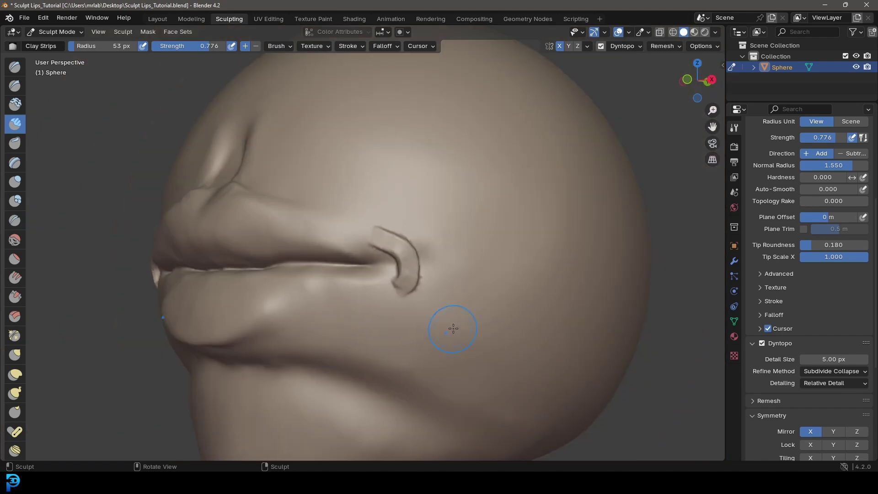
pyautogui.moveTo(413, 269); pyautogui.dragTo(403, 276)
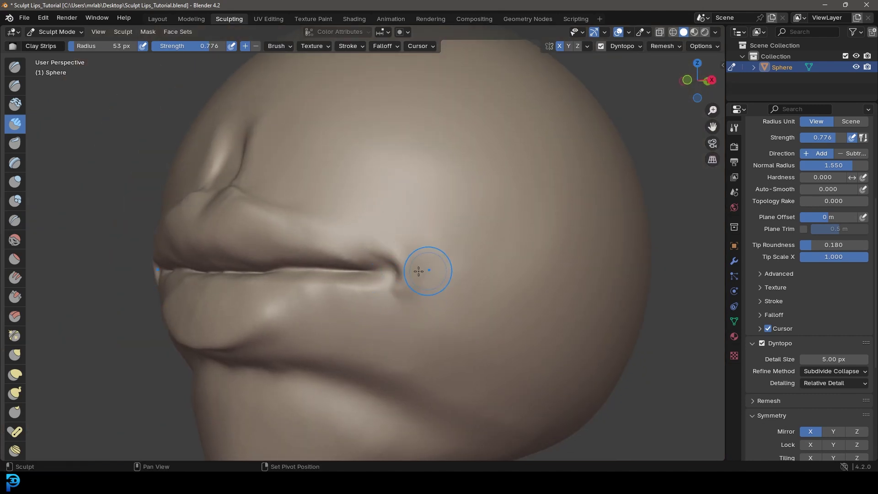
pyautogui.moveTo(413, 281); pyautogui.dragTo(463, 324, button='middle')
pyautogui.scroll(-2, 443, 311)
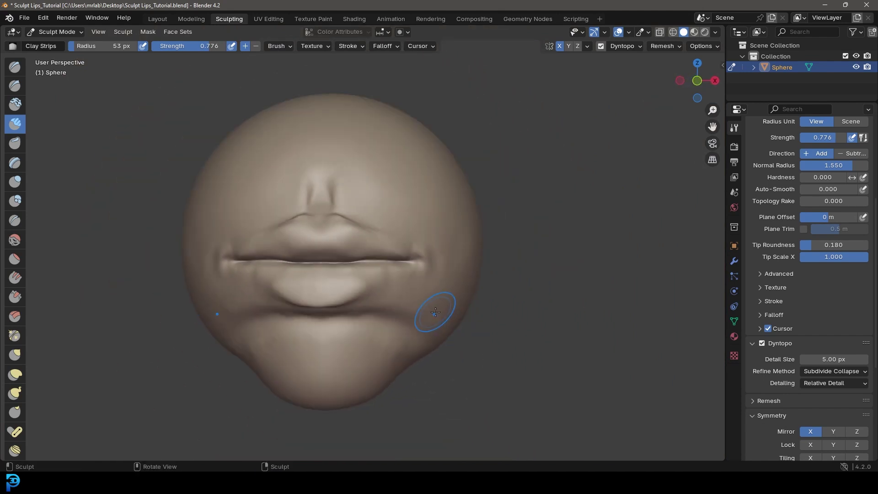
# Step: Try a Crease brush stroke at a 168 px radius along the upper lip's border in front view
pyautogui.press('KP_1')
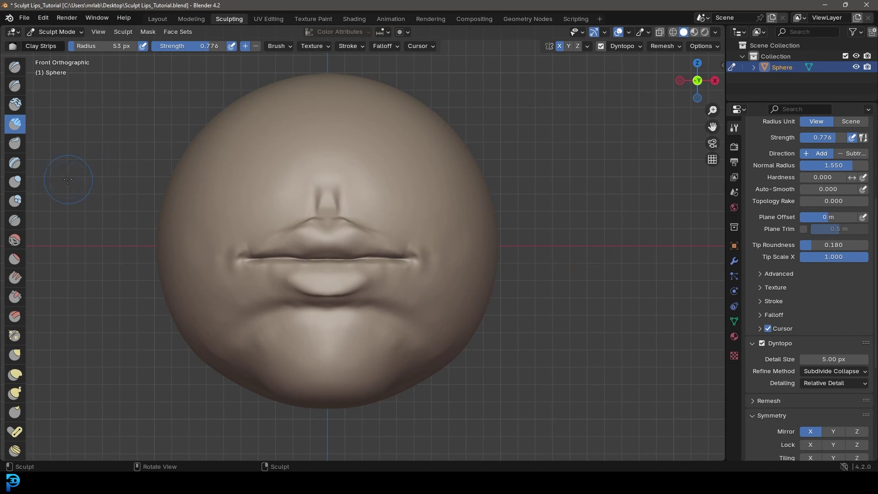
pyautogui.click(15, 221)
pyautogui.scroll(3, 359, 289)
pyautogui.scroll(3, 329, 251)
pyautogui.moveTo(303, 234); pyautogui.dragTo(306, 222)
pyautogui.hotkey('ctrl', 'z')
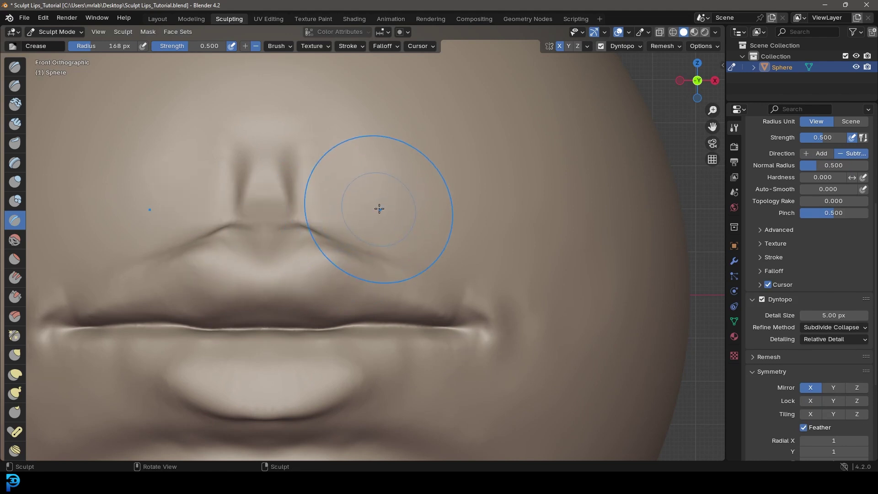
# Step: Reshape the upper lip's cupid's bow and sloping outer border with the Grab brush at a 168 px radius
pyautogui.click(18, 356)
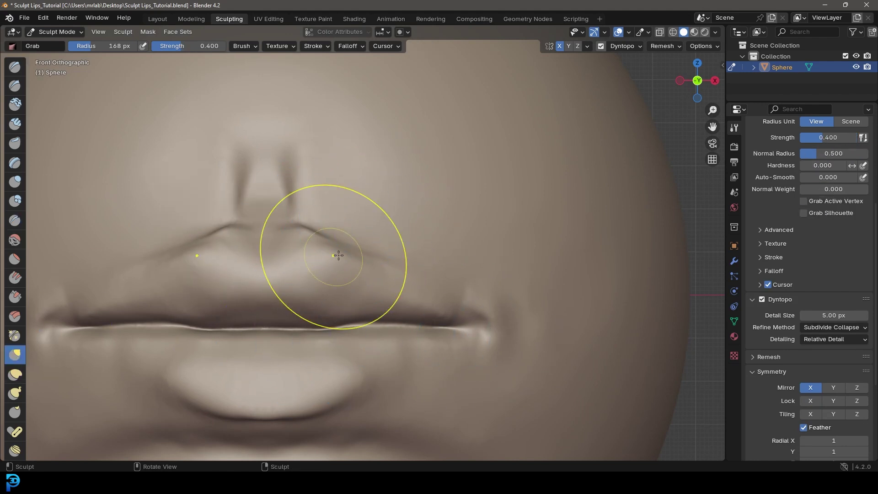
pyautogui.scroll(1, 229, 292)
pyautogui.moveTo(326, 250); pyautogui.dragTo(331, 247)
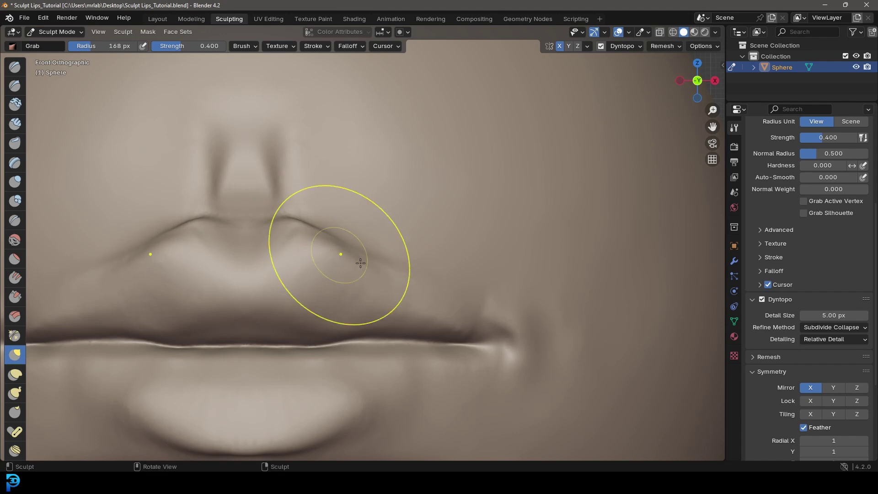
pyautogui.moveTo(374, 286); pyautogui.dragTo(374, 271)
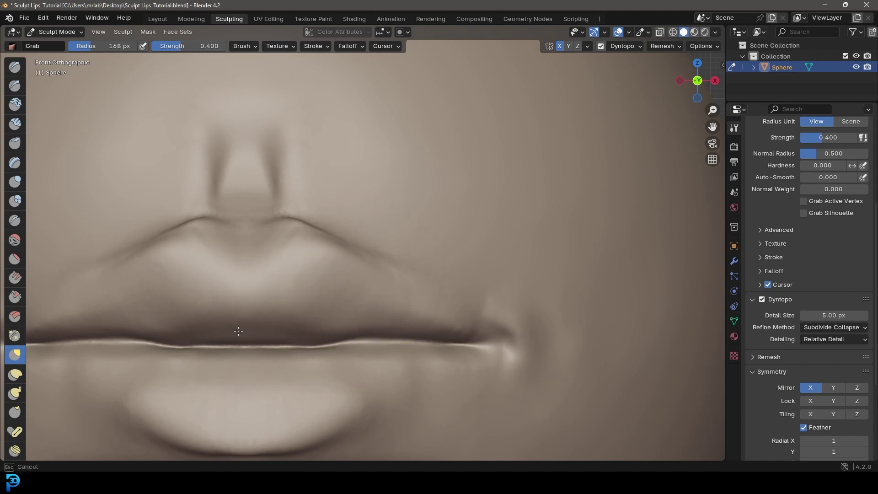
pyautogui.moveTo(248, 245); pyautogui.dragTo(253, 241)
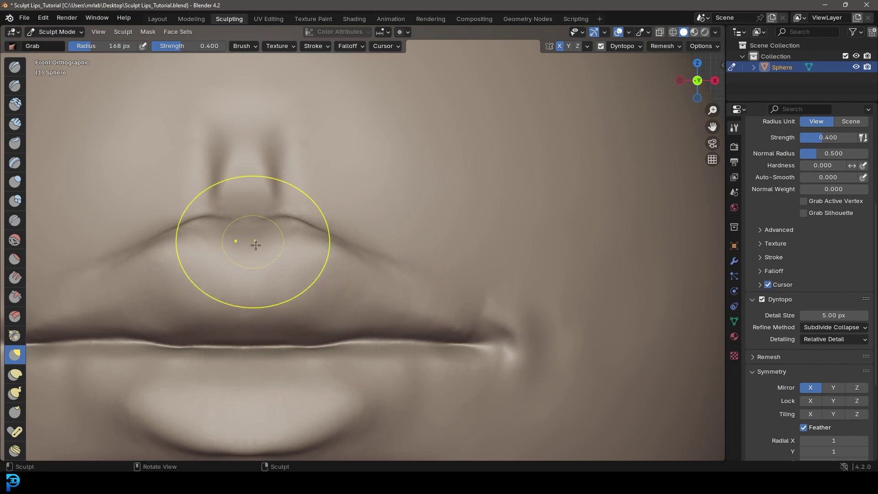
pyautogui.moveTo(367, 302); pyautogui.dragTo(408, 294)
pyautogui.moveTo(387, 245)
pyautogui.mouseDown()
pyautogui.moveTo(405, 232)
pyautogui.moveTo(457, 249)
pyautogui.mouseUp()
# Step: Reshape the lower lip's bottom edge and widen its outer sides toward the mouth corners with the Grab brush
pyautogui.scroll(-1, 471, 308)
pyautogui.keyDown('shift'); pyautogui.moveTo(388, 377); pyautogui.dragTo(406, 295, button='middle'); pyautogui.keyUp('shift')
pyautogui.scroll(1, 405, 296)
pyautogui.moveTo(406, 295); pyautogui.dragTo(417, 284)
pyautogui.scroll(-1, 417, 284)
pyautogui.moveTo(288, 355); pyautogui.dragTo(290, 371)
pyautogui.scroll(-2, 307, 366)
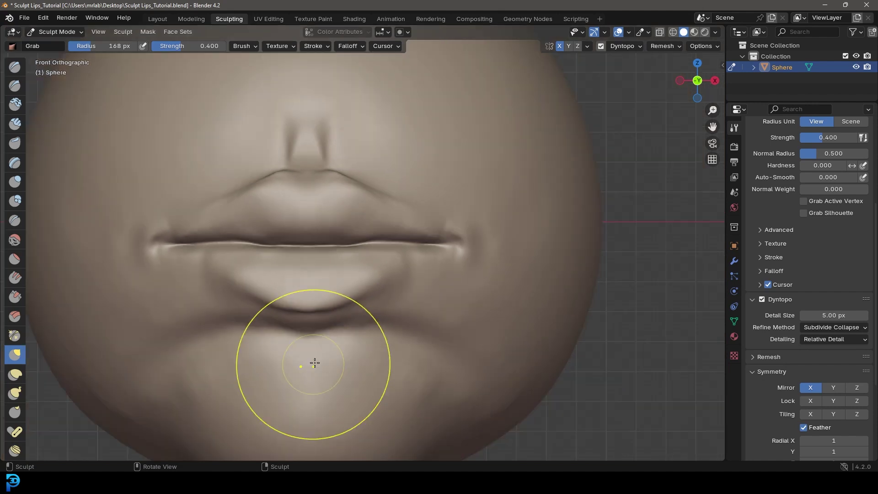
pyautogui.scroll(-2, 315, 377)
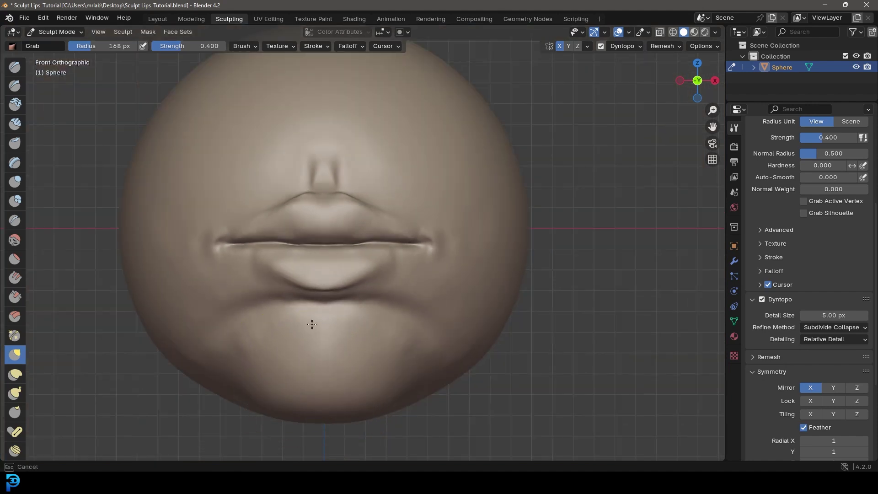
pyautogui.scroll(2, 359, 303)
pyautogui.moveTo(395, 275); pyautogui.dragTo(433, 258)
# Step: Refine the cupid's bow peaks where the upper lip meets the philtrum with the Grab brush
pyautogui.moveTo(349, 177)
pyautogui.keyDown('shift'); pyautogui.mouseDown(button='middle')
pyautogui.moveTo(365, 233)
pyautogui.moveTo(347, 232)
pyautogui.mouseUp(button='middle'); pyautogui.keyUp('shift')
pyautogui.scroll(1, 365, 233)
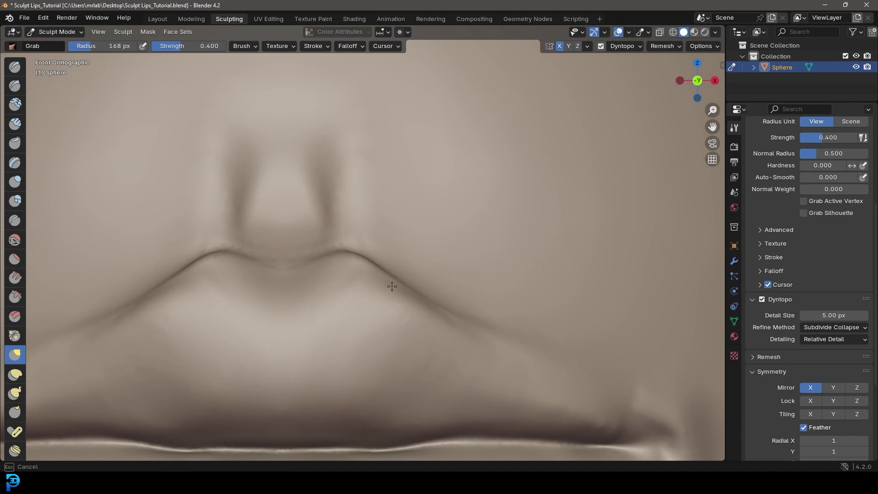
pyautogui.moveTo(334, 263); pyautogui.dragTo(353, 262)
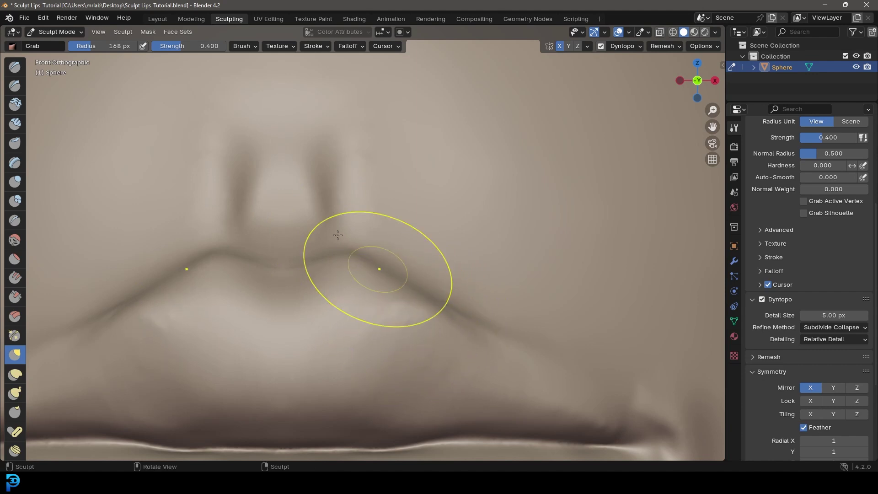
pyautogui.scroll(-3, 326, 247)
pyautogui.scroll(2, 323, 224)
pyautogui.scroll(-4, 338, 228)
pyautogui.moveTo(372, 256); pyautogui.dragTo(353, 263, button='middle')
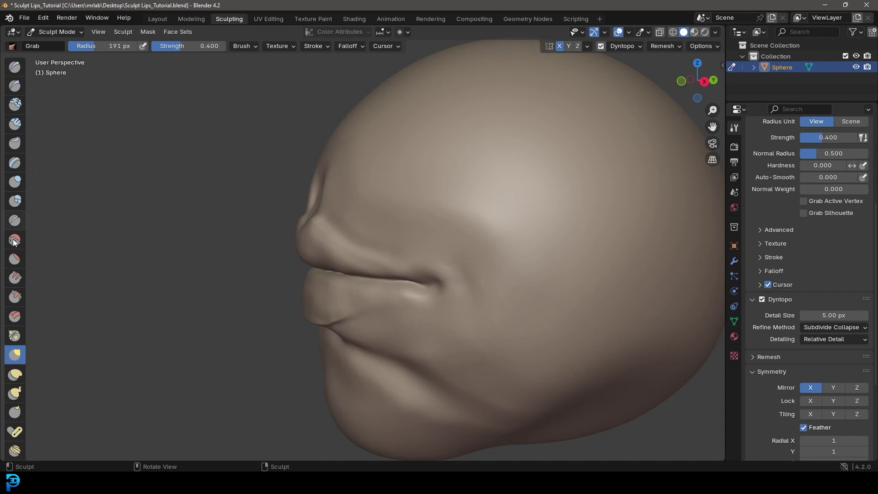
# Step: Adjust the height of the mouth corners and the area beside them with the Grab brush at a 191 px radius
pyautogui.moveTo(442, 353); pyautogui.dragTo(481, 332, button='middle')
pyautogui.press('KP_1')
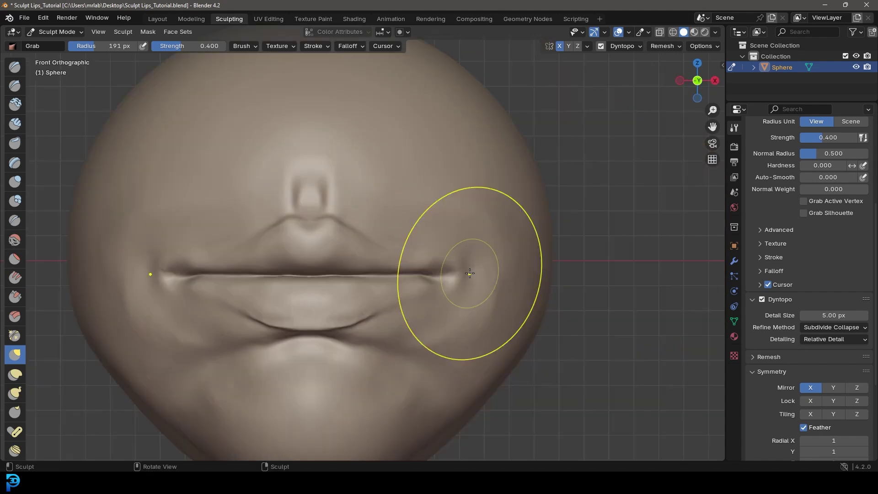
pyautogui.scroll(1, 470, 274)
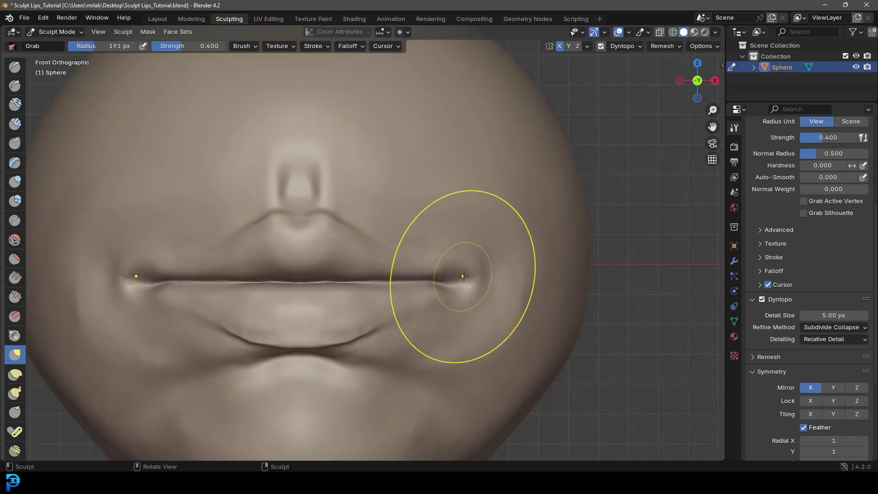
pyautogui.scroll(-2, 462, 276)
pyautogui.moveTo(451, 263); pyautogui.dragTo(450, 279)
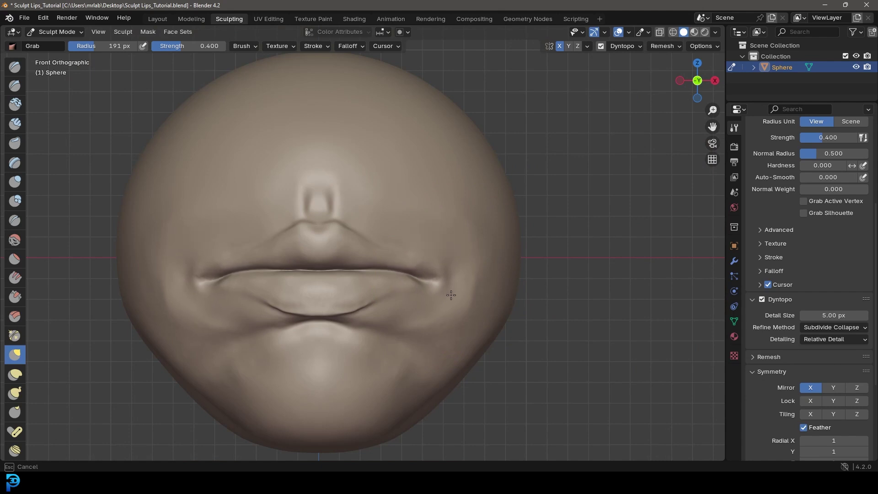
pyautogui.moveTo(451, 307); pyautogui.dragTo(461, 261)
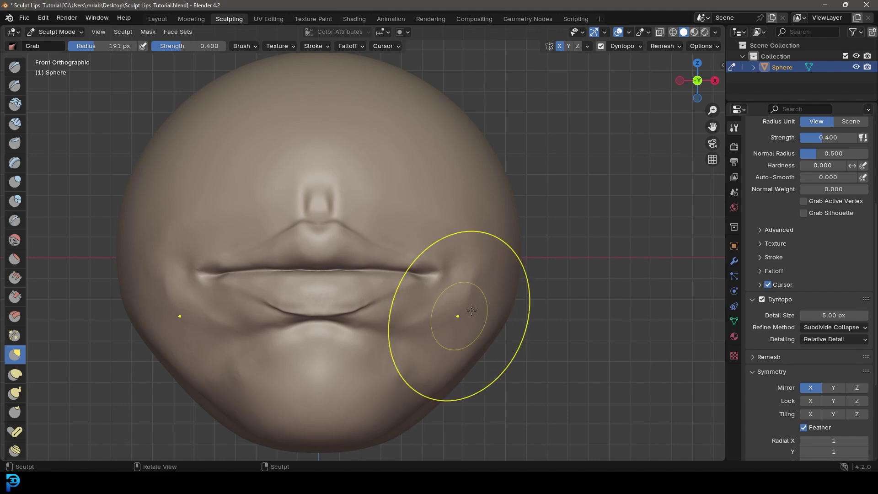
# Step: Pull the upper lip's sloping outer border upward with the Grab brush for a fuller lip
pyautogui.keyDown('shift'); pyautogui.moveTo(380, 215); pyautogui.dragTo(387, 232, button='middle'); pyautogui.keyUp('shift')
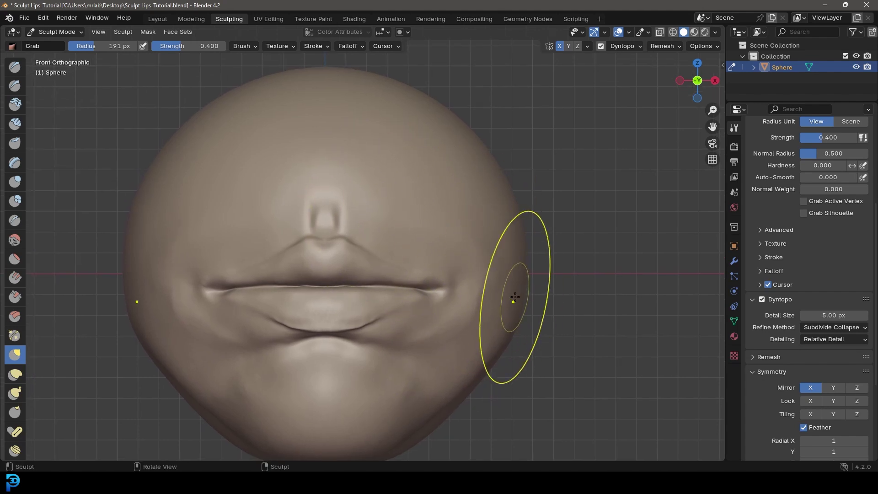
pyautogui.scroll(-2, 462, 286)
pyautogui.scroll(1, 426, 263)
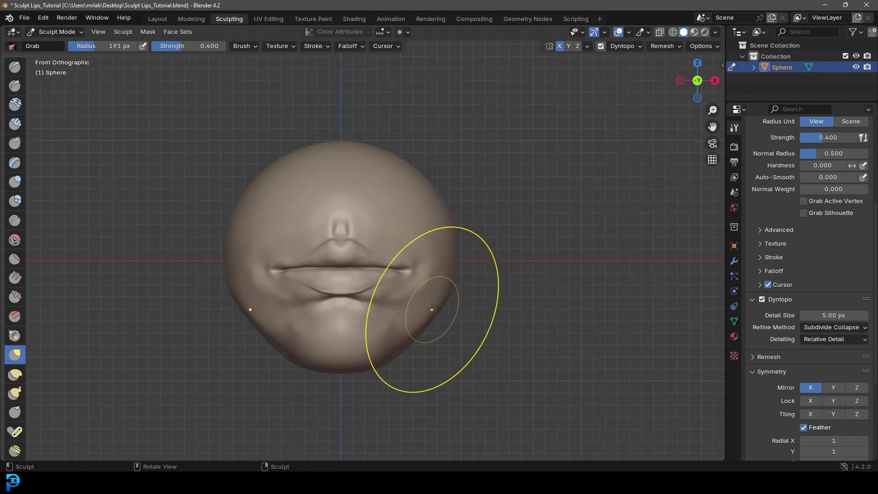
pyautogui.moveTo(442, 311)
pyautogui.mouseDown(button='middle')
pyautogui.moveTo(418, 318)
pyautogui.moveTo(440, 314)
pyautogui.moveTo(432, 297)
pyautogui.mouseUp(button='middle')
pyautogui.scroll(3, 403, 274)
pyautogui.moveTo(403, 274); pyautogui.dragTo(394, 262)
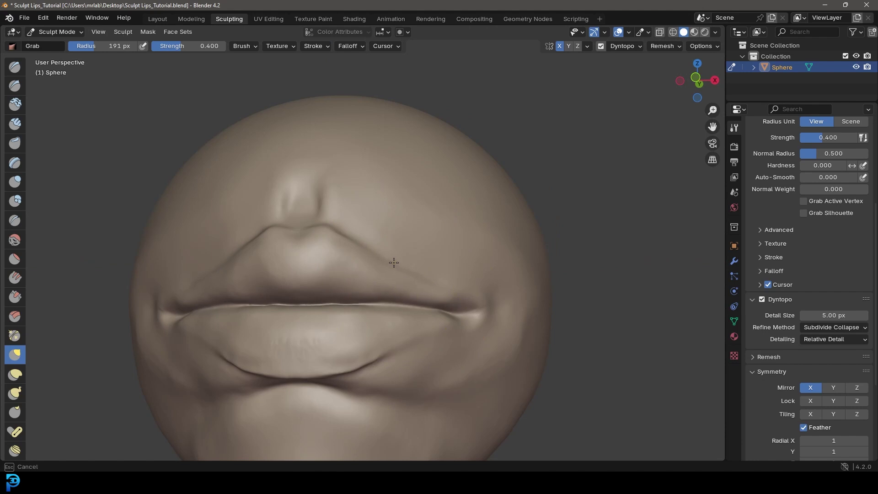
pyautogui.moveTo(440, 276); pyautogui.dragTo(429, 293, button='middle')
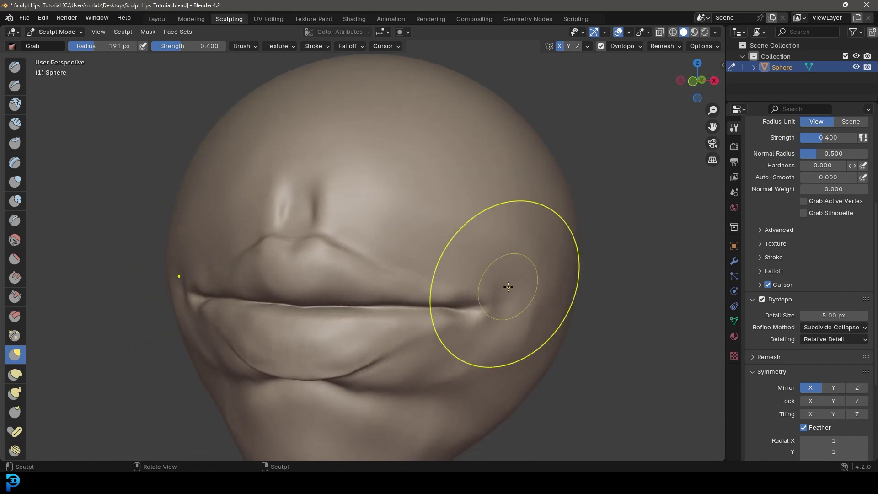